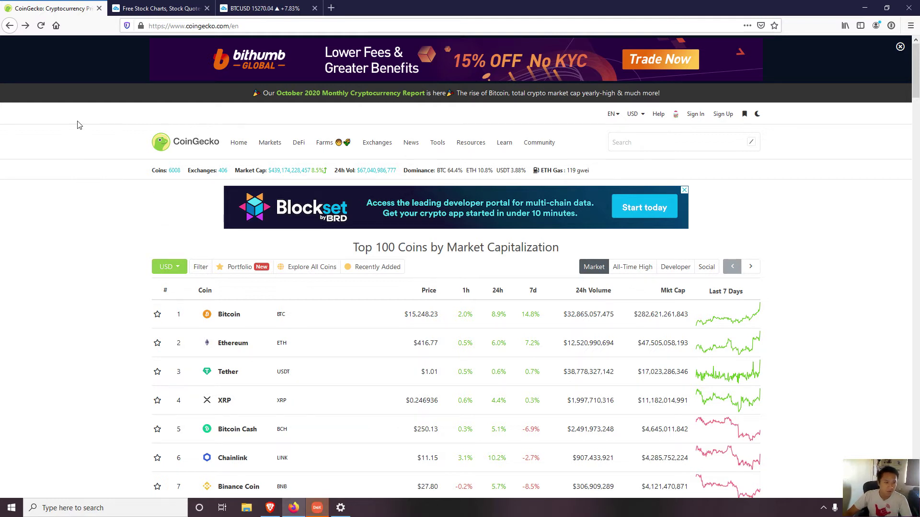
# Scroll the Top 100 coins table and briefly highlight part of Bitcoin's price
pyautogui.scroll(-2, 79, 123)
pyautogui.scroll(2, 87, 124)
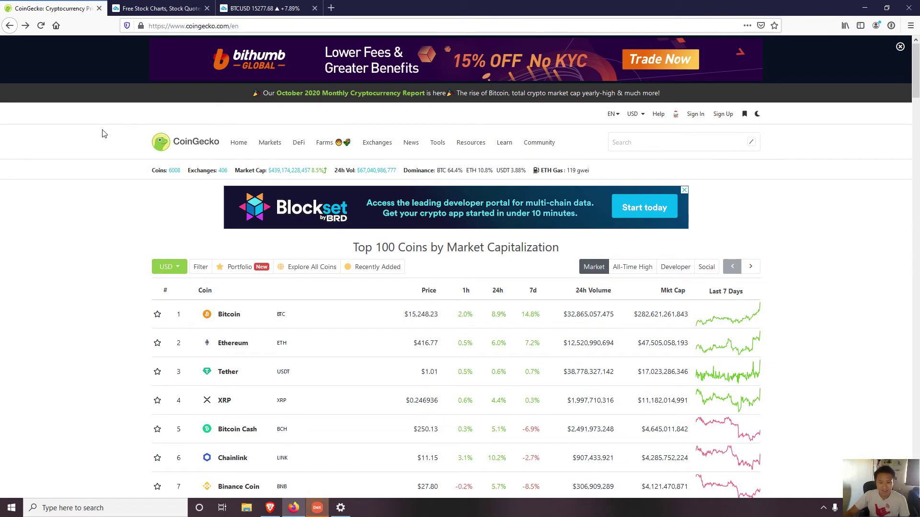
pyautogui.scroll(-1, 105, 139)
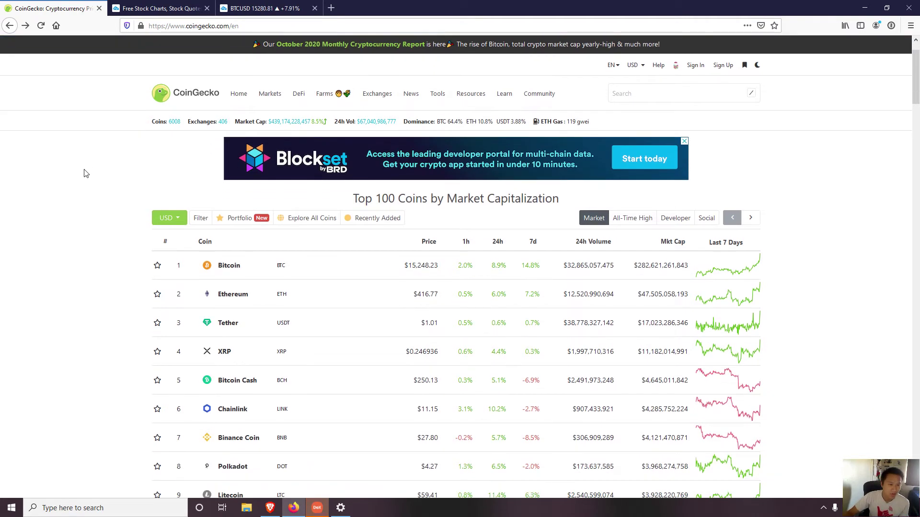
pyautogui.scroll(1, 89, 171)
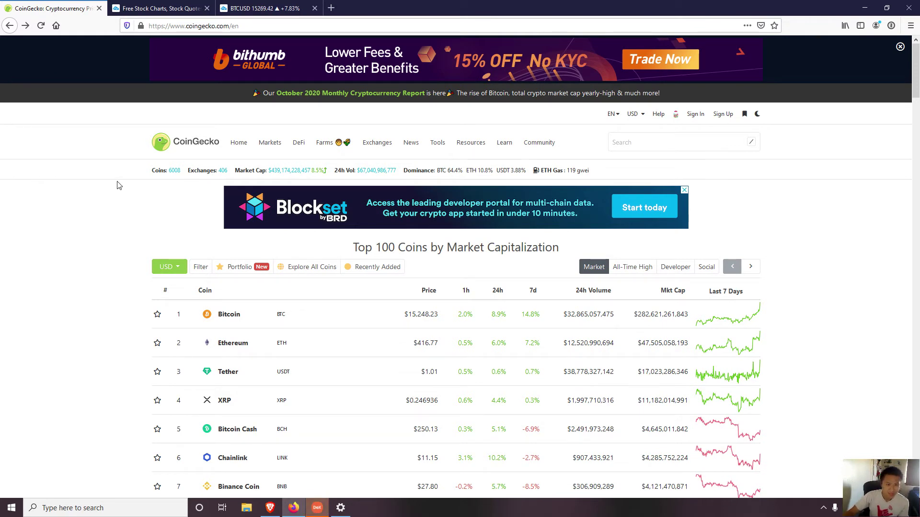
pyautogui.scroll(-1, 400, 270)
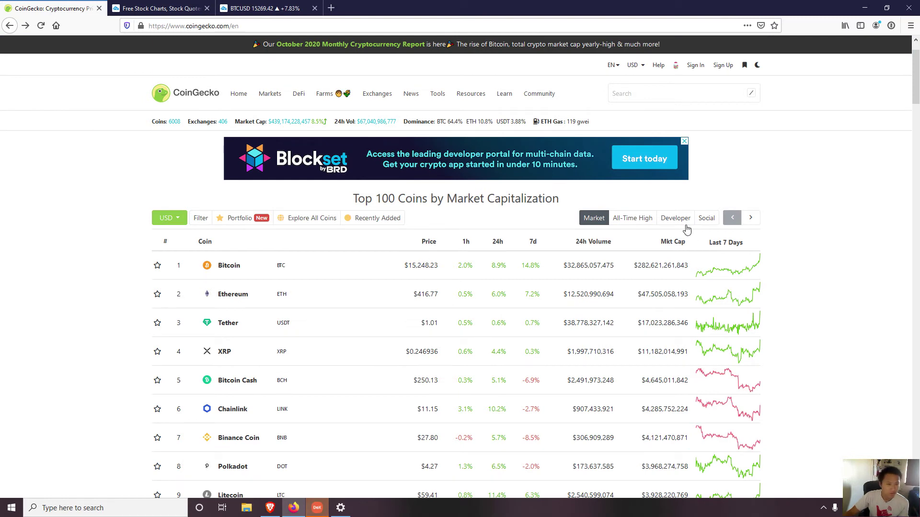
pyautogui.moveTo(406, 262); pyautogui.dragTo(411, 262)
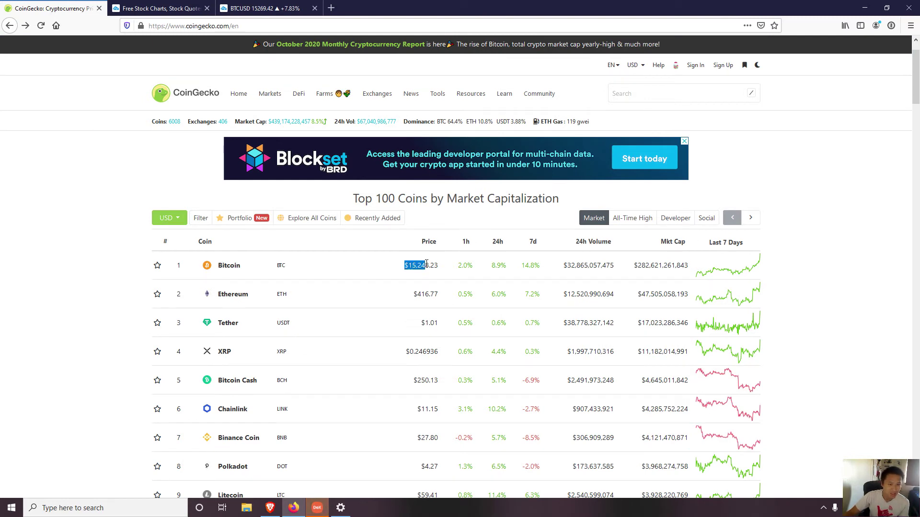
pyautogui.click(450, 276)
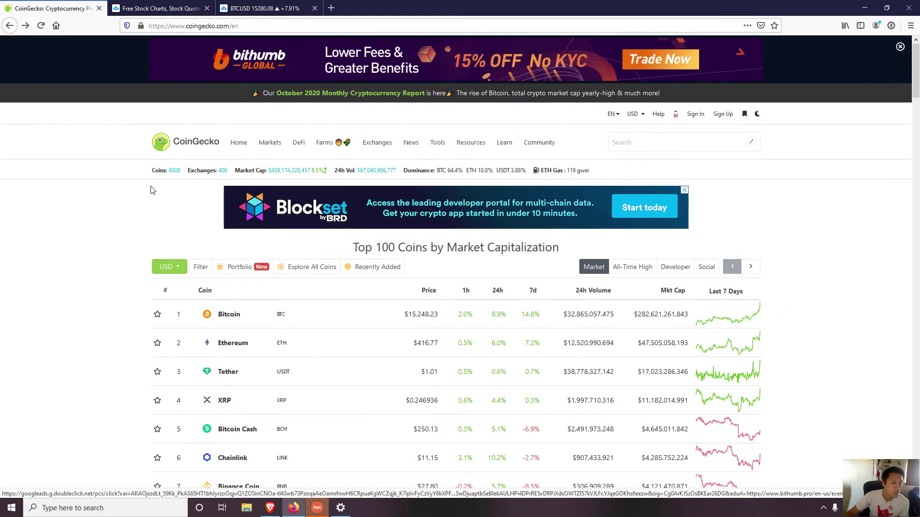
# Highlight Bitcoin's 15,248.23 price, then clear the selection
pyautogui.scroll(-2, 152, 201)
pyautogui.scroll(-10, 375, 230)
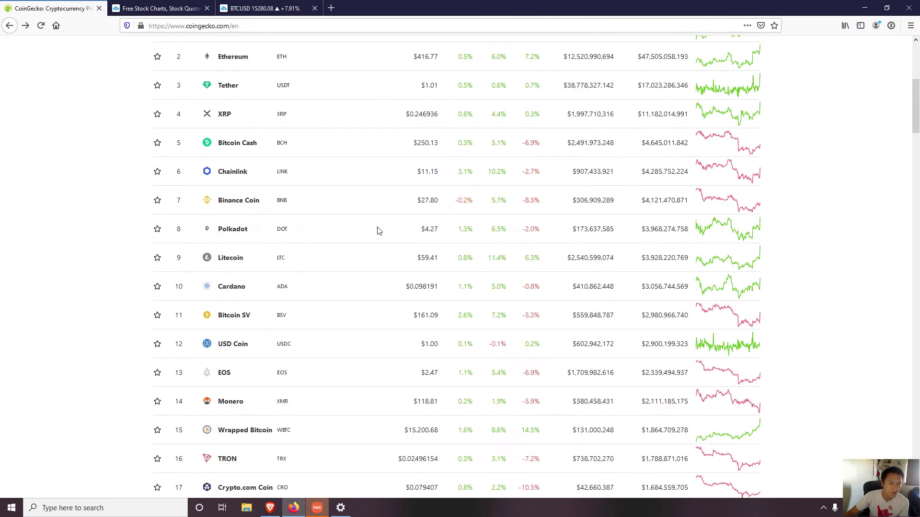
pyautogui.scroll(7, 364, 278)
pyautogui.scroll(5, 356, 302)
pyautogui.scroll(-1, 281, 287)
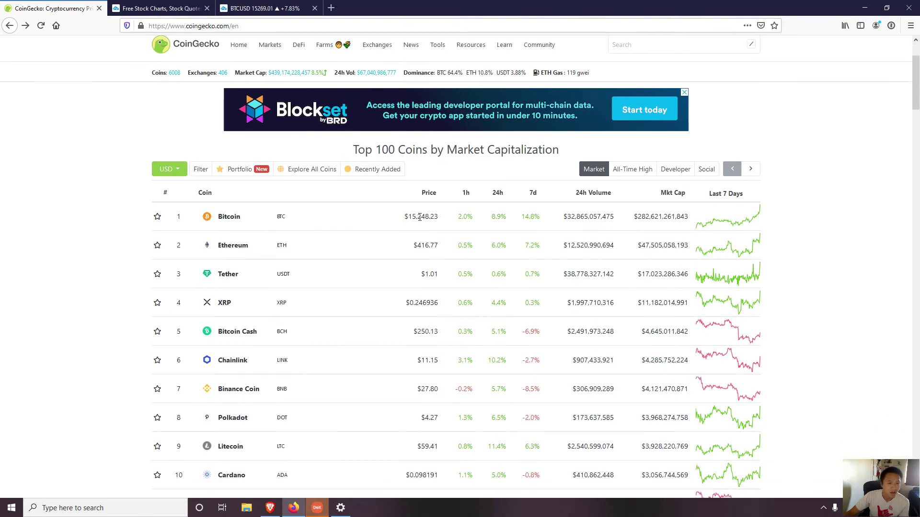
pyautogui.moveTo(408, 217); pyautogui.dragTo(444, 222)
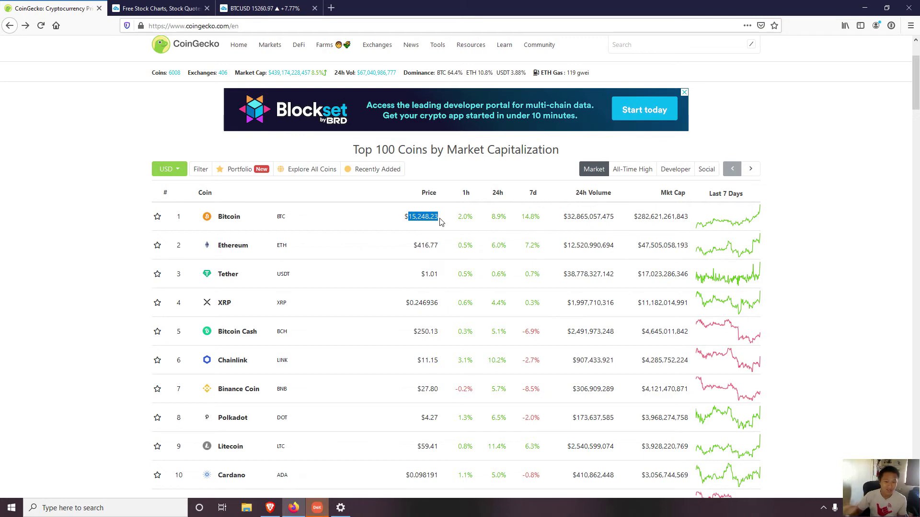
pyautogui.click(470, 218)
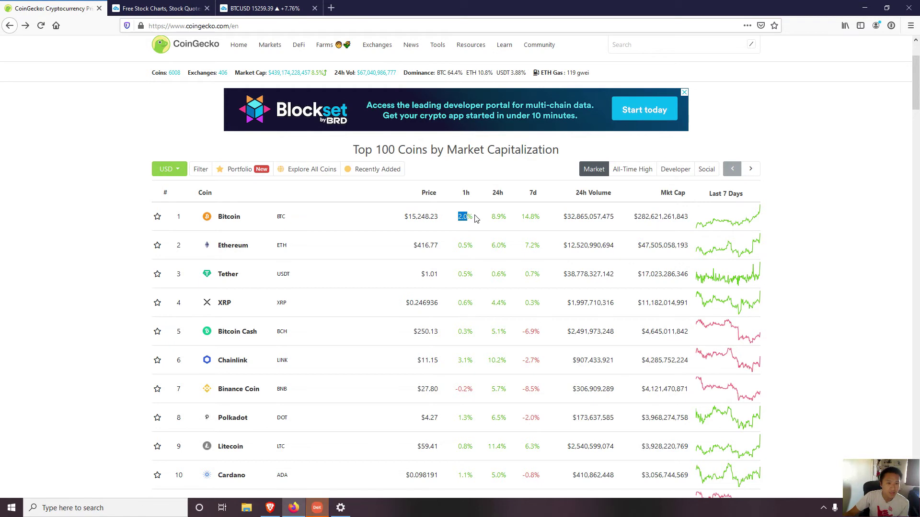
pyautogui.click(474, 218)
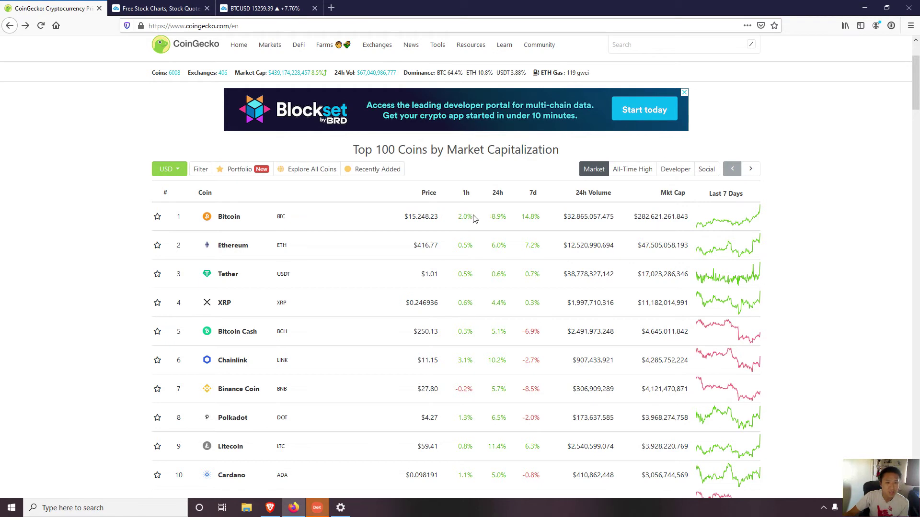
# Sort by 24h change both ways, then by market cap descending, highlighting Bitcoin's $282,621,261,843
pyautogui.click(501, 196)
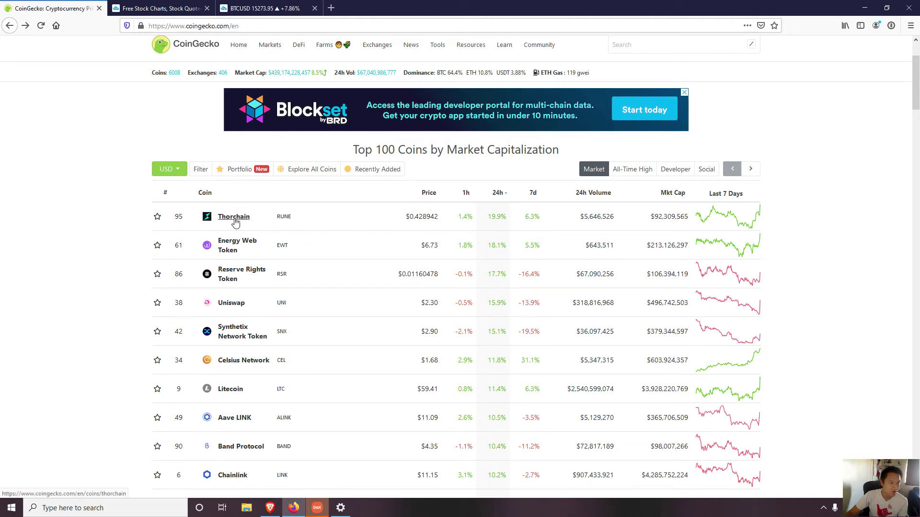
pyautogui.click(502, 196)
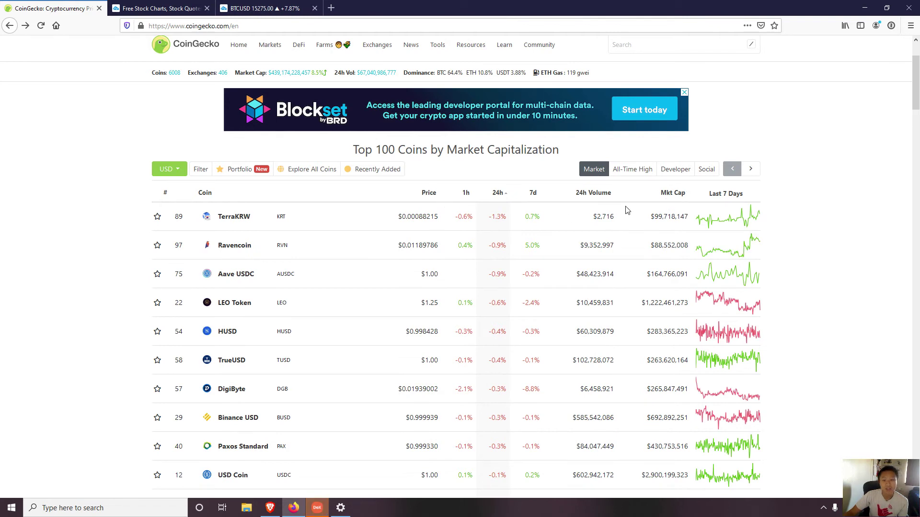
pyautogui.click(672, 193)
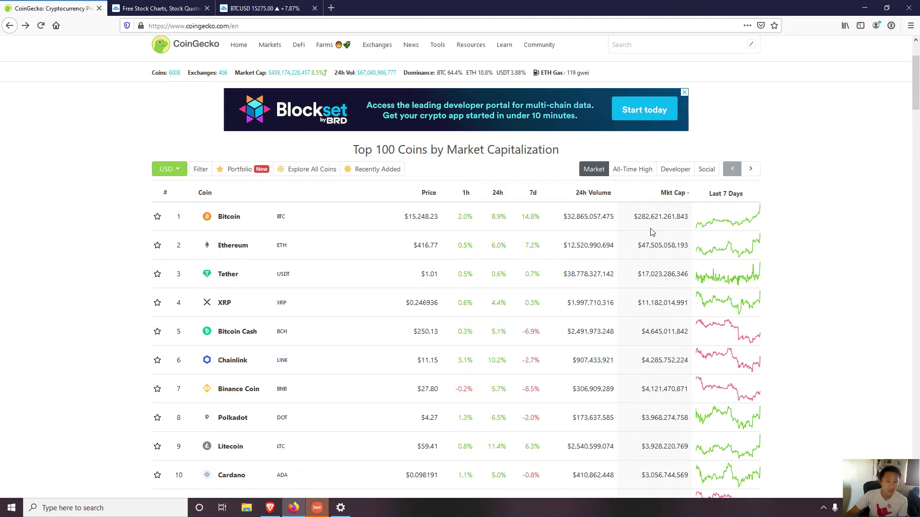
pyautogui.moveTo(656, 217); pyautogui.dragTo(689, 218)
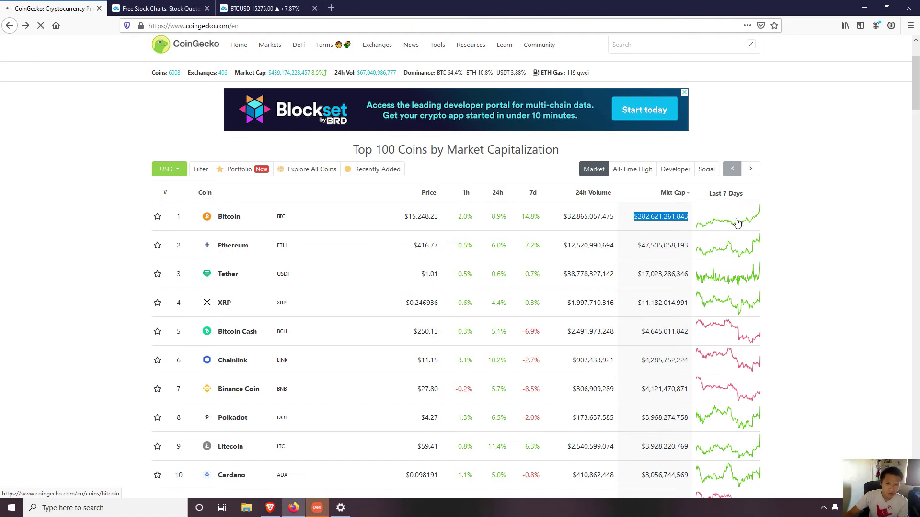
# Scroll the Bitcoin page to its $15,222.19 price and rising Nov 4–5 24h chart
pyautogui.scroll(-10, 622, 234)
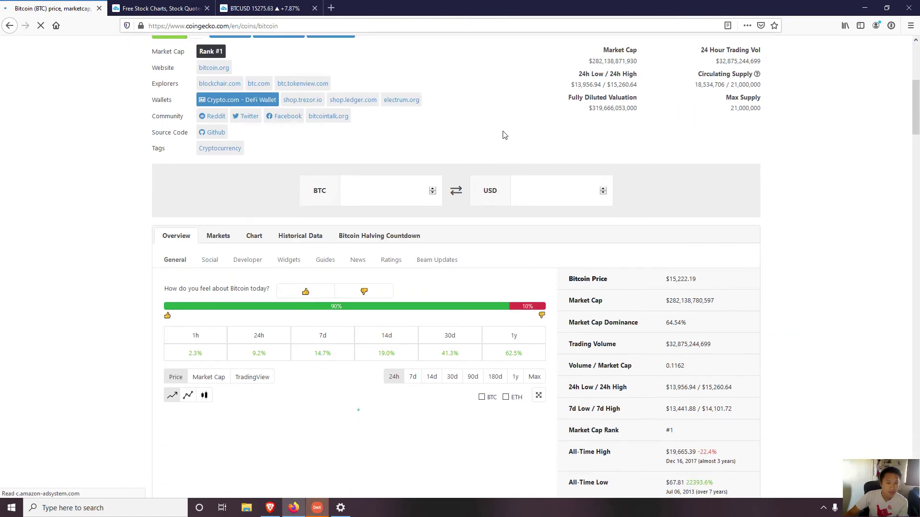
pyautogui.scroll(-1, 476, 116)
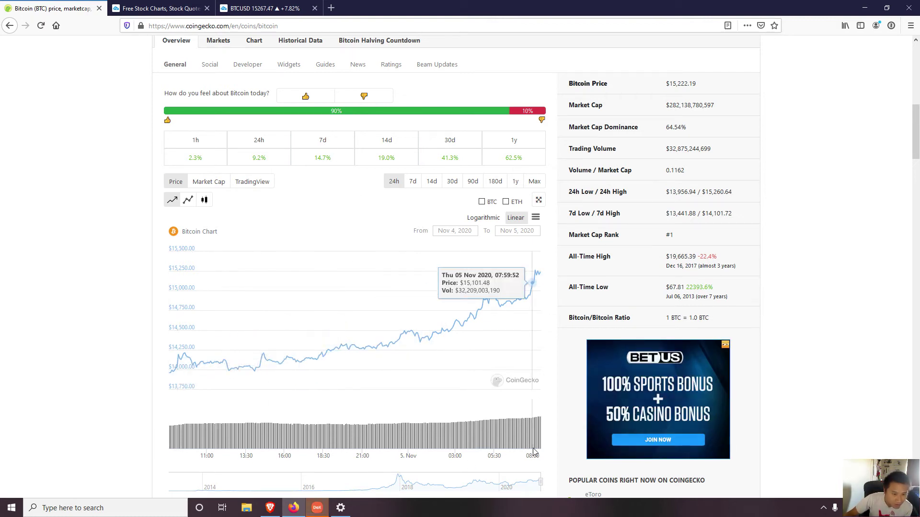
pyautogui.scroll(-1, 508, 431)
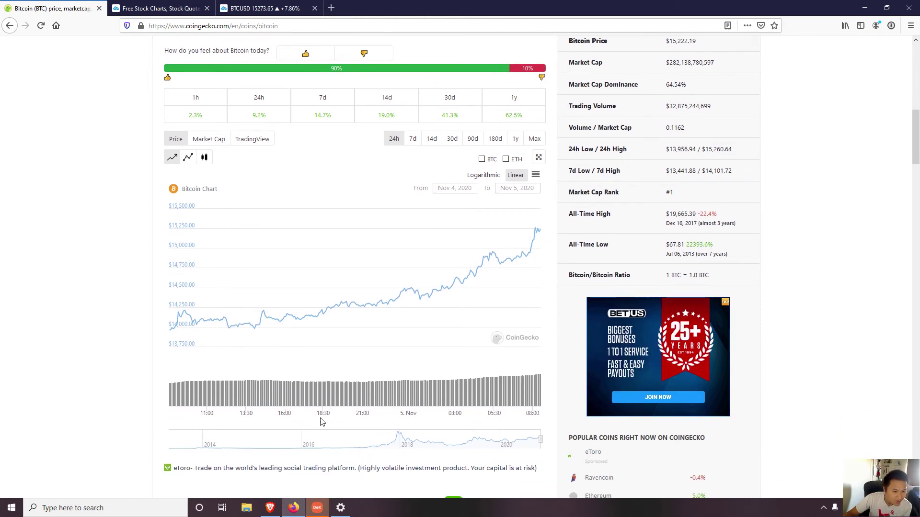
pyautogui.scroll(1, 491, 395)
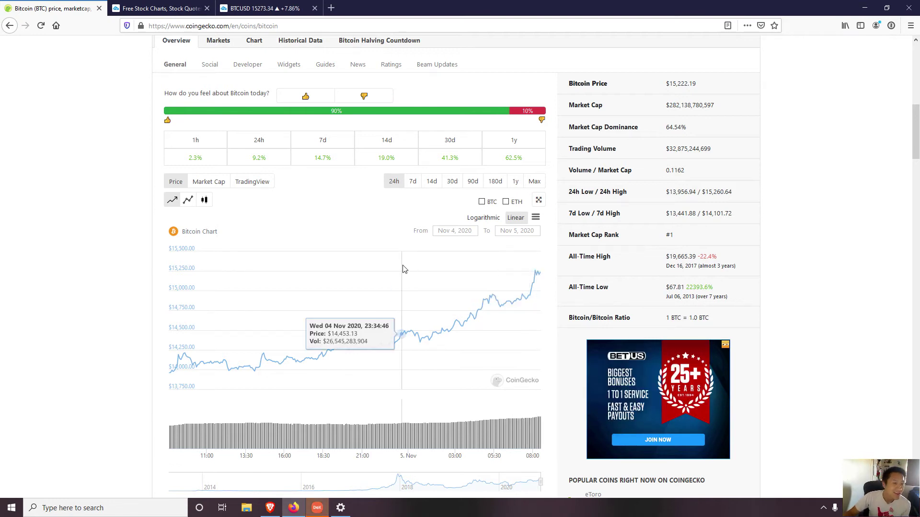
pyautogui.scroll(1, 405, 266)
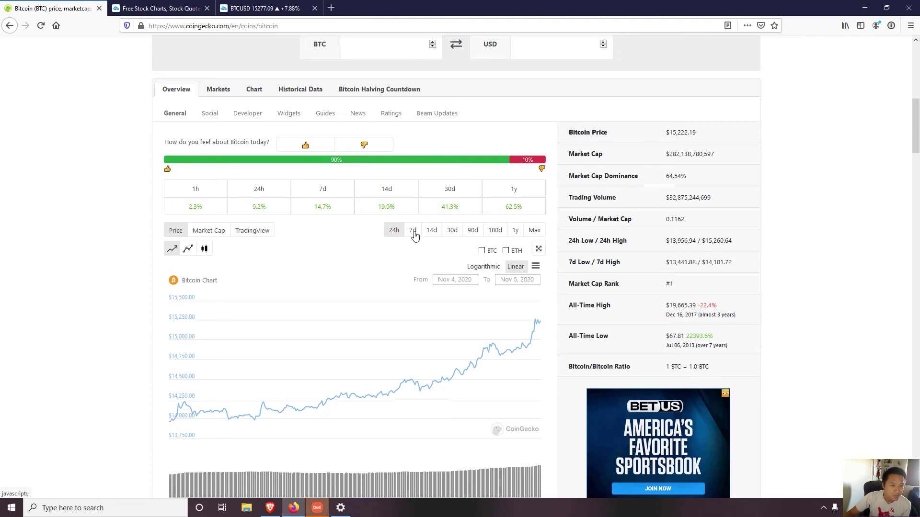
# View Bitcoin's price chart over 30 days, 180 days, one year and all time
pyautogui.click(453, 231)
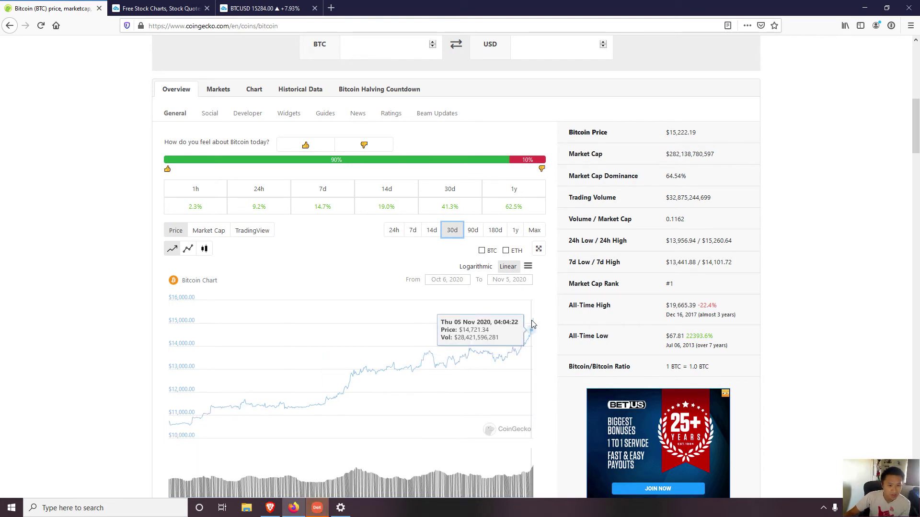
pyautogui.click(495, 233)
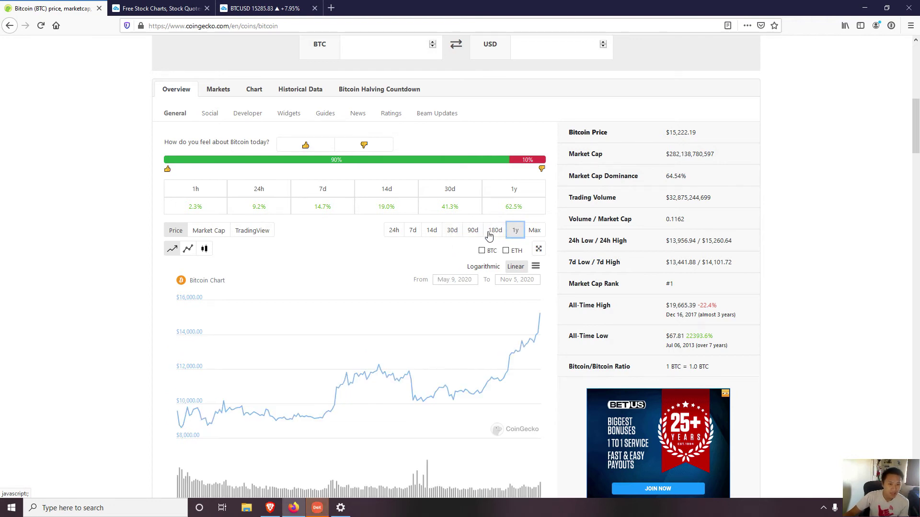
pyautogui.click(517, 234)
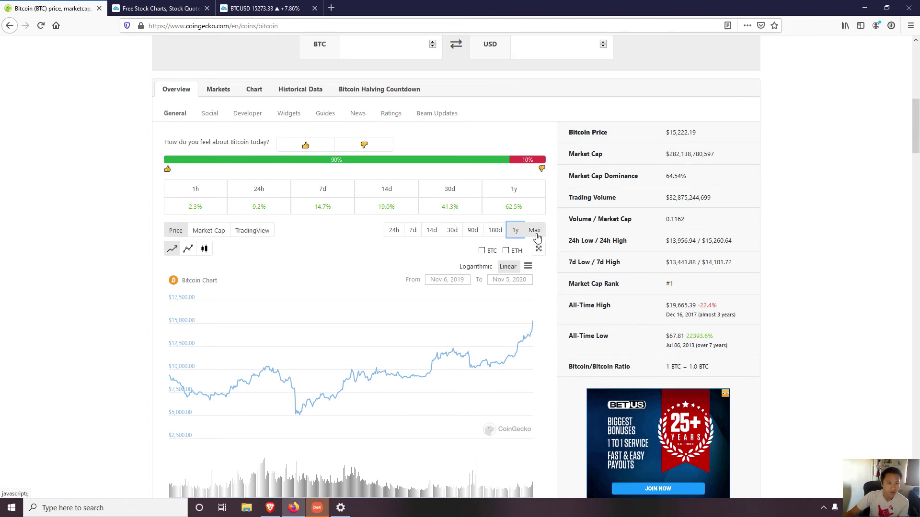
pyautogui.click(535, 231)
pyautogui.scroll(-1, 368, 398)
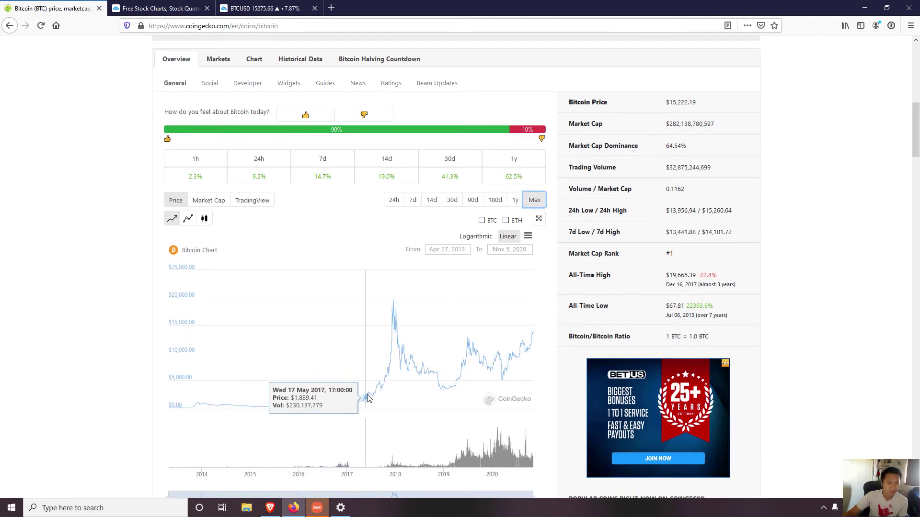
pyautogui.scroll(-2, 367, 398)
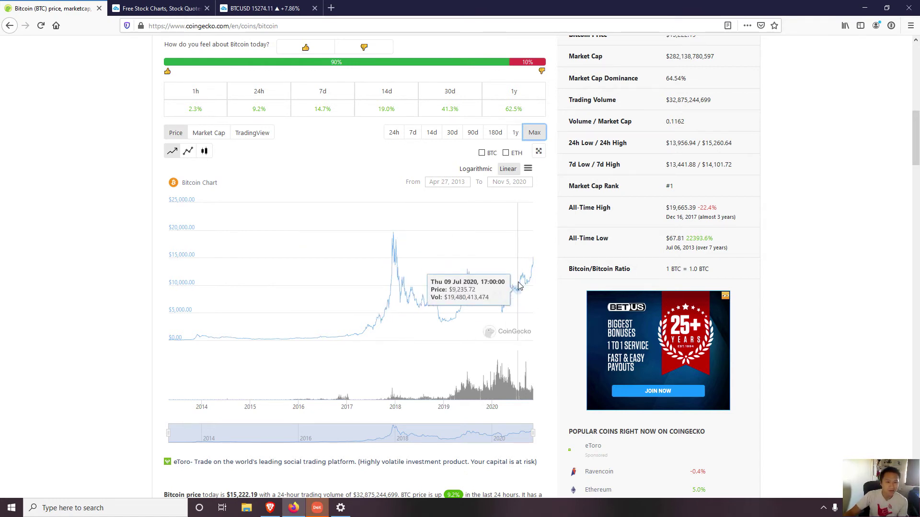
# Return to the CoinGecko home page, scroll the Top 100 coins, and bring the DeX window in
pyautogui.scroll(5, 404, 247)
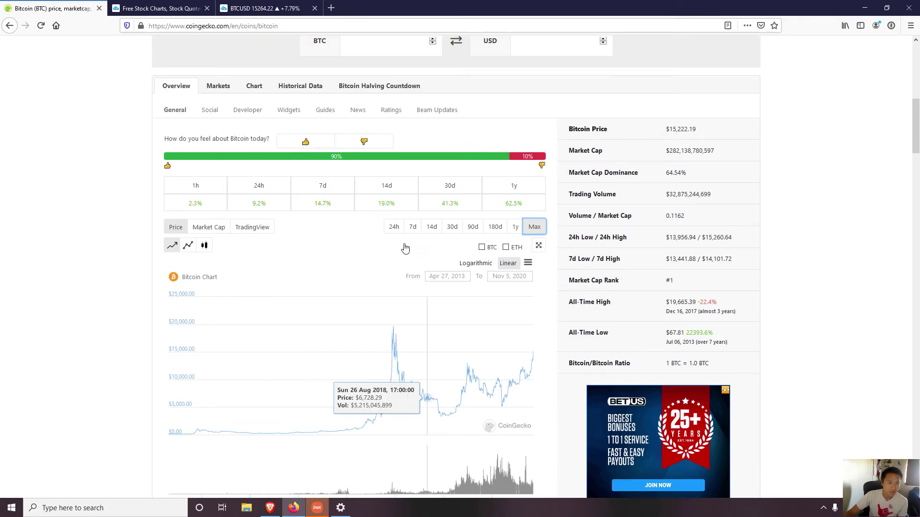
pyautogui.scroll(6, 242, 272)
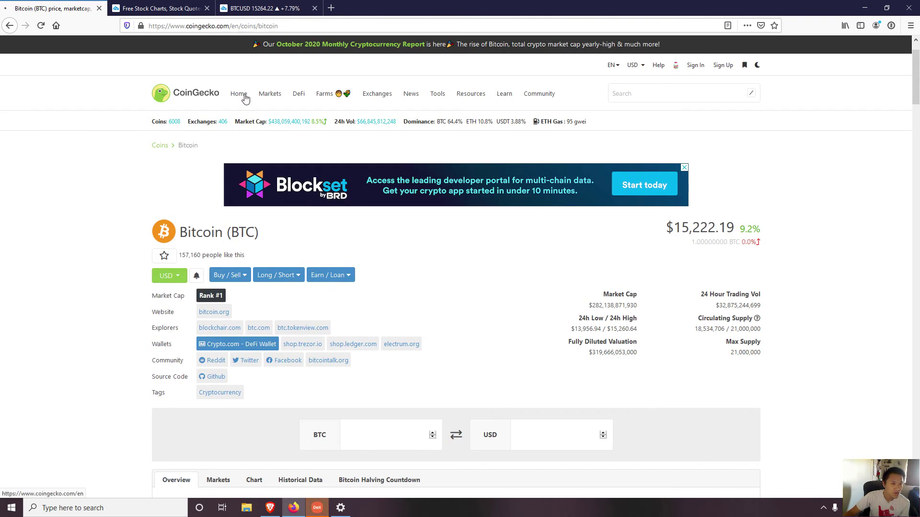
pyautogui.click(245, 98)
pyautogui.scroll(-2, 608, 294)
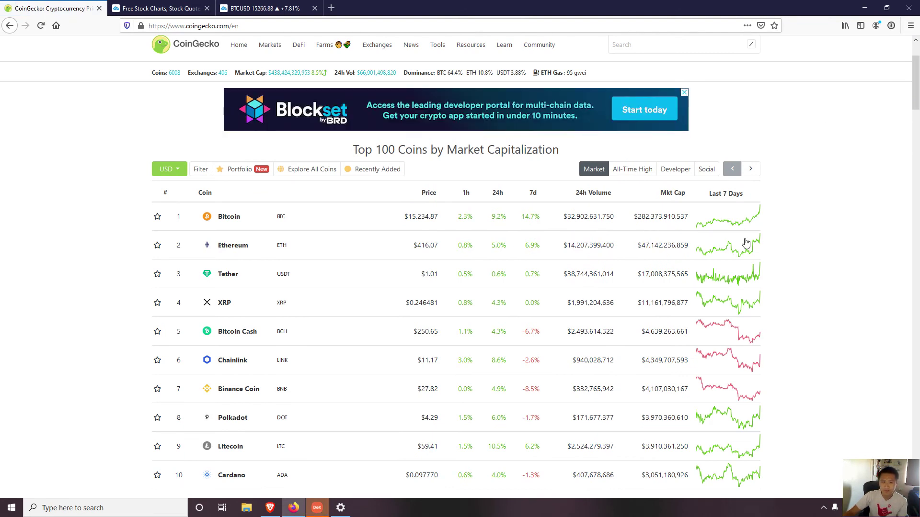
pyautogui.scroll(-2, 393, 311)
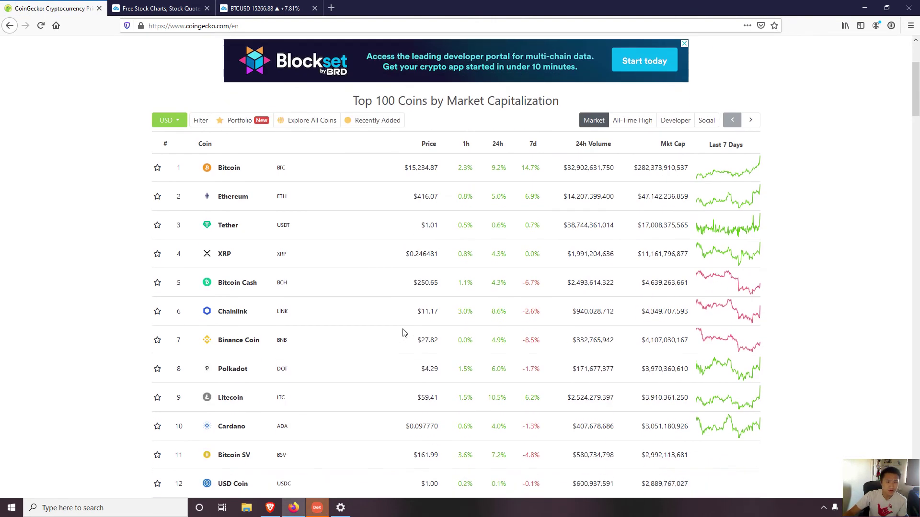
pyautogui.scroll(3, 460, 335)
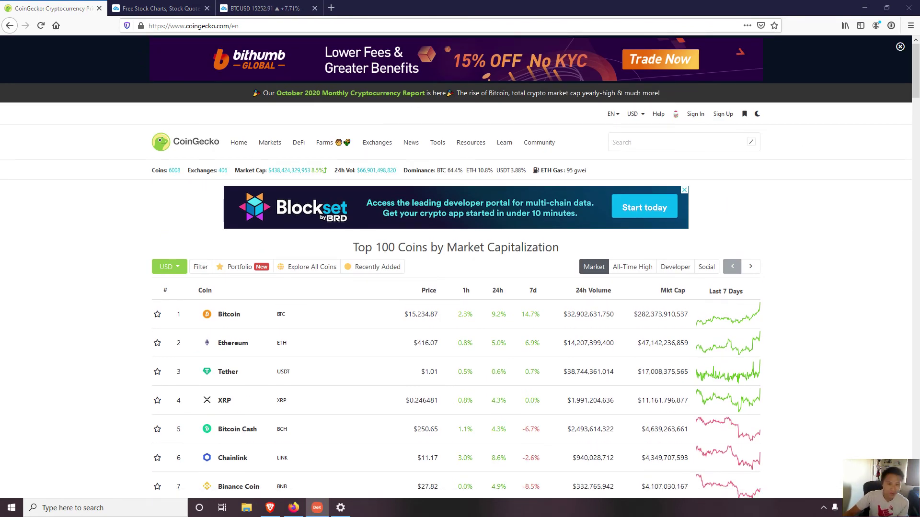
pyautogui.moveTo(919, 46); pyautogui.dragTo(289, 46)
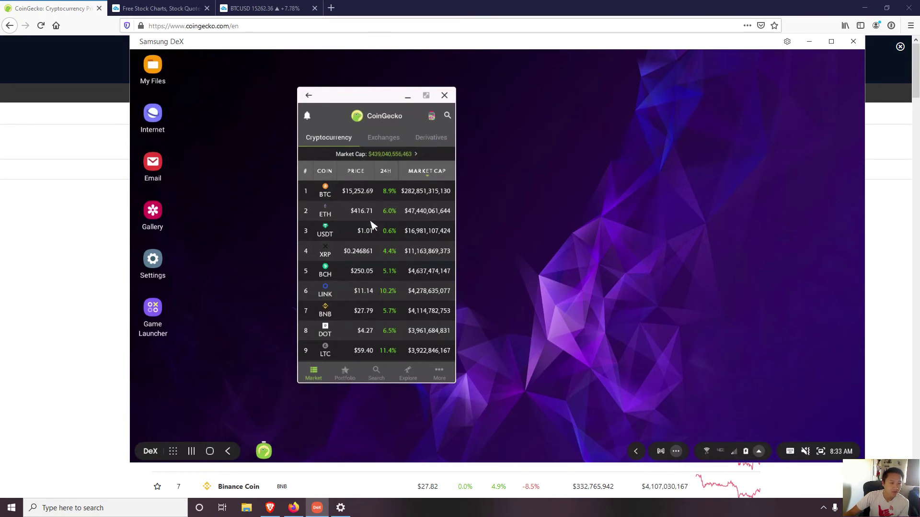
# Look at Bitcoin's detail page in the app, then return to the market list
pyautogui.scroll(-3, 369, 207)
pyautogui.scroll(3, 368, 207)
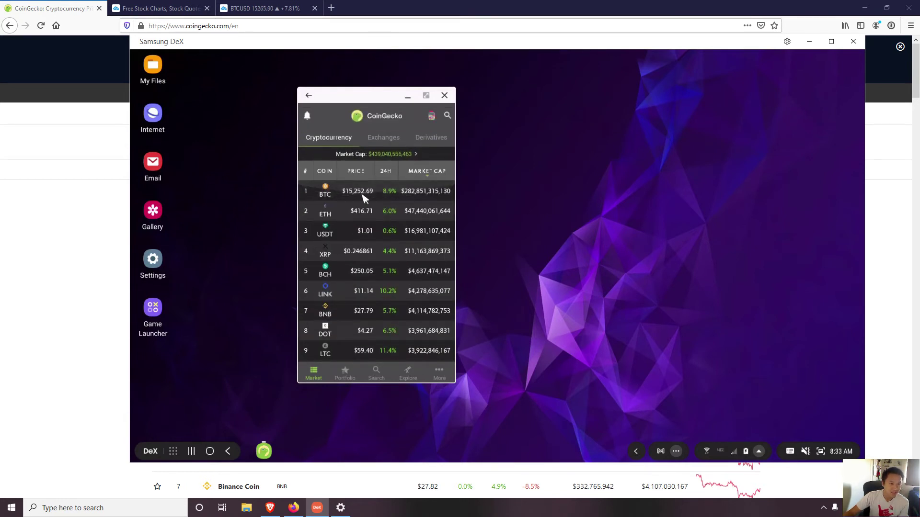
pyautogui.scroll(-3, 376, 202)
pyautogui.scroll(3, 383, 230)
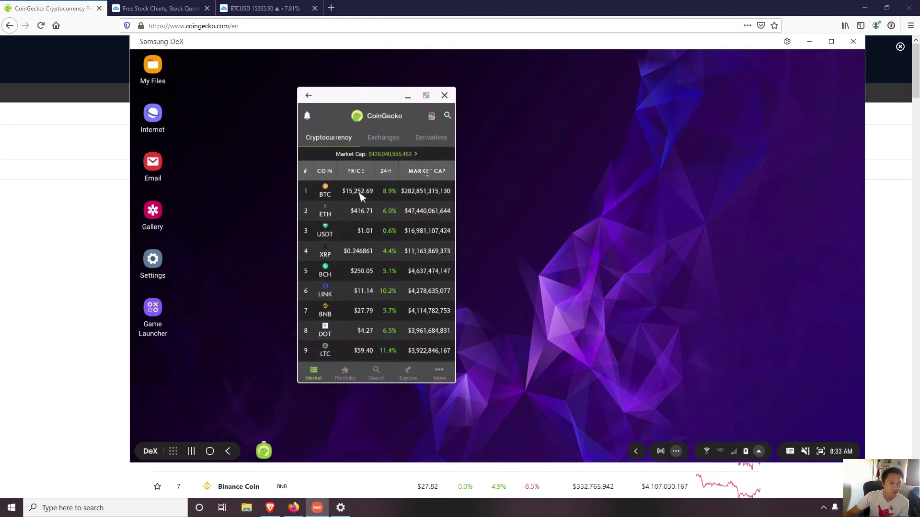
pyautogui.click(360, 195)
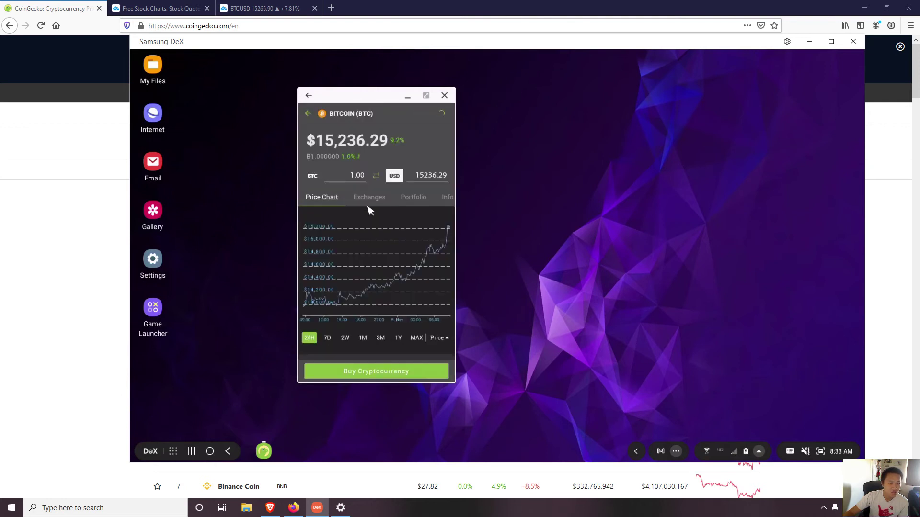
pyautogui.scroll(-1, 385, 244)
pyautogui.scroll(2, 376, 314)
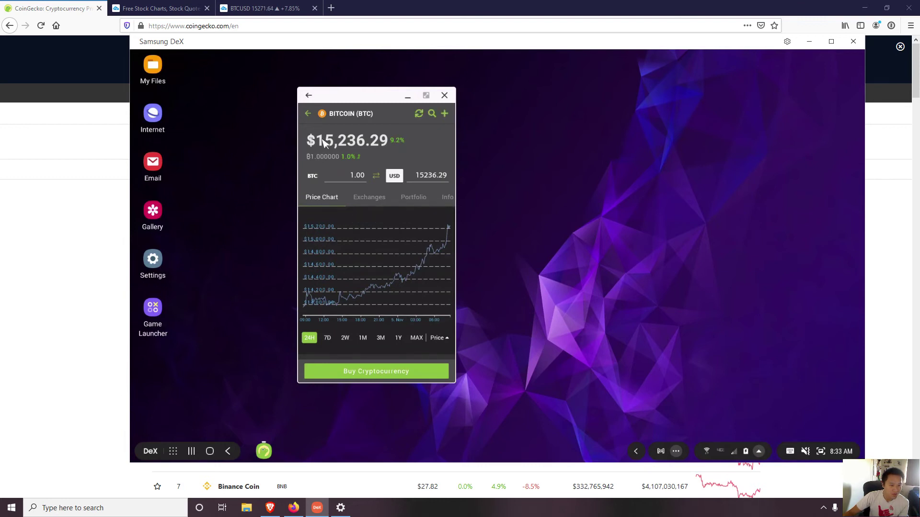
pyautogui.click(307, 112)
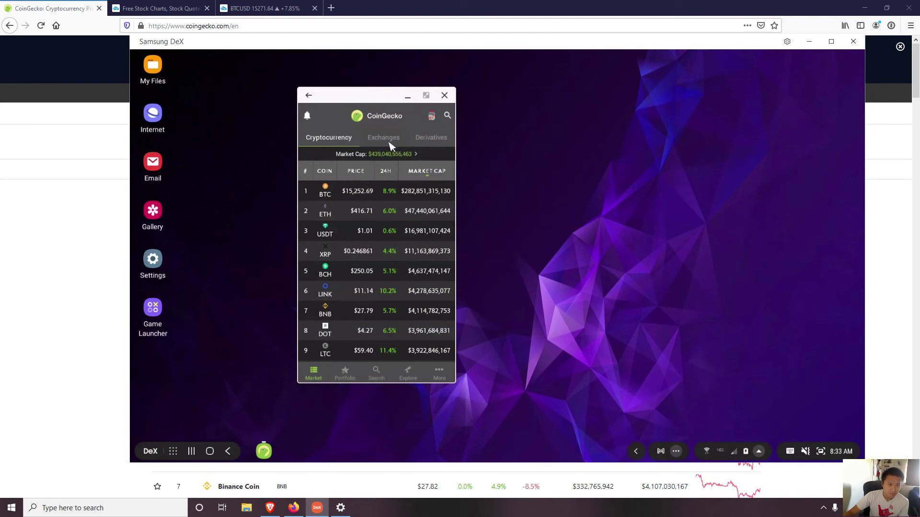
# Open My Candies and browse its rewards, such as the 700-candy Locktrip gift card, with a 380 balance
pyautogui.click(431, 116)
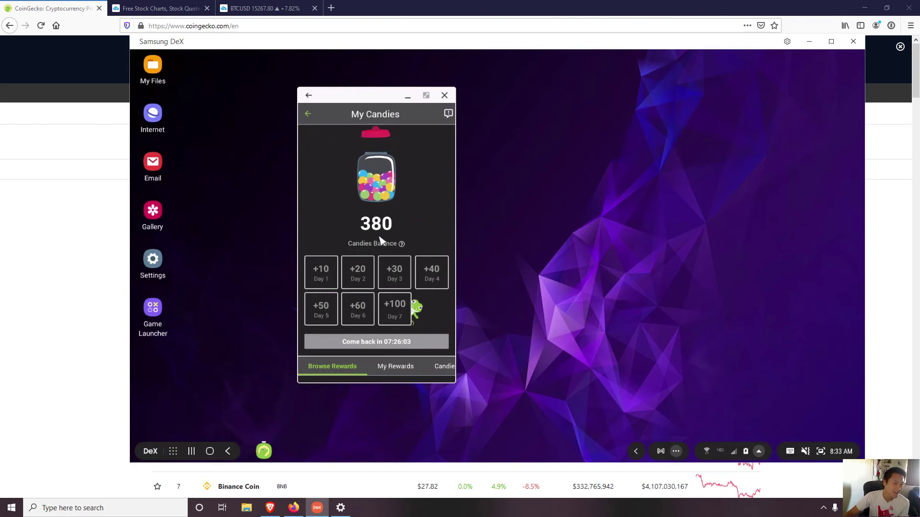
pyautogui.scroll(-3, 379, 186)
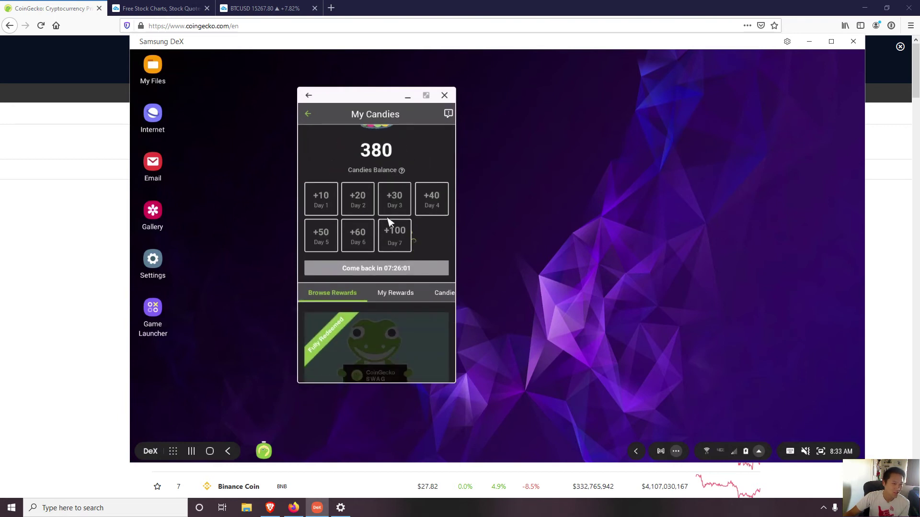
pyautogui.scroll(-1, 385, 202)
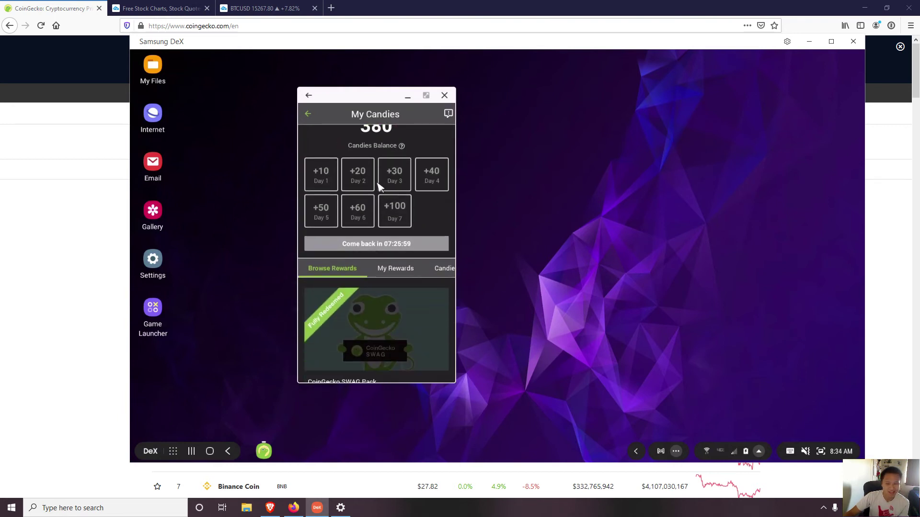
pyautogui.scroll(-1, 389, 186)
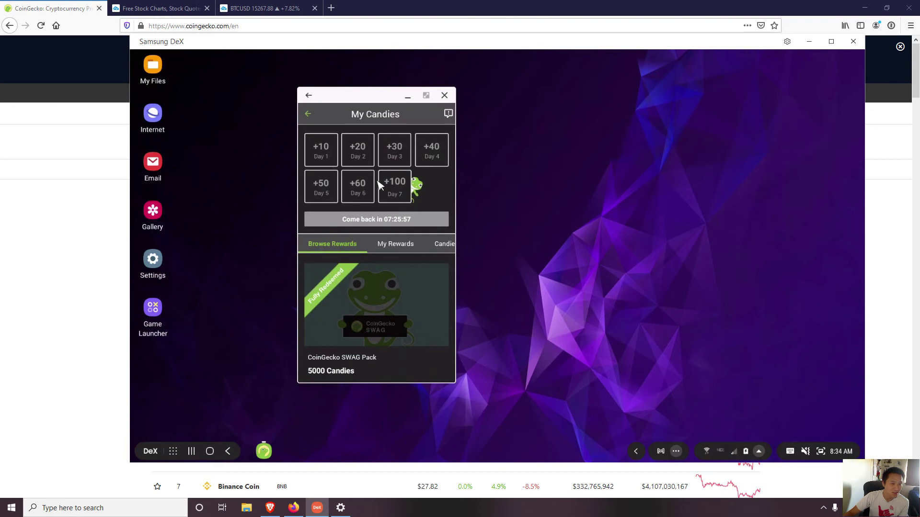
pyautogui.scroll(-2, 393, 201)
pyautogui.hscroll(1, 386, 197)
pyautogui.hscroll(1, 389, 247)
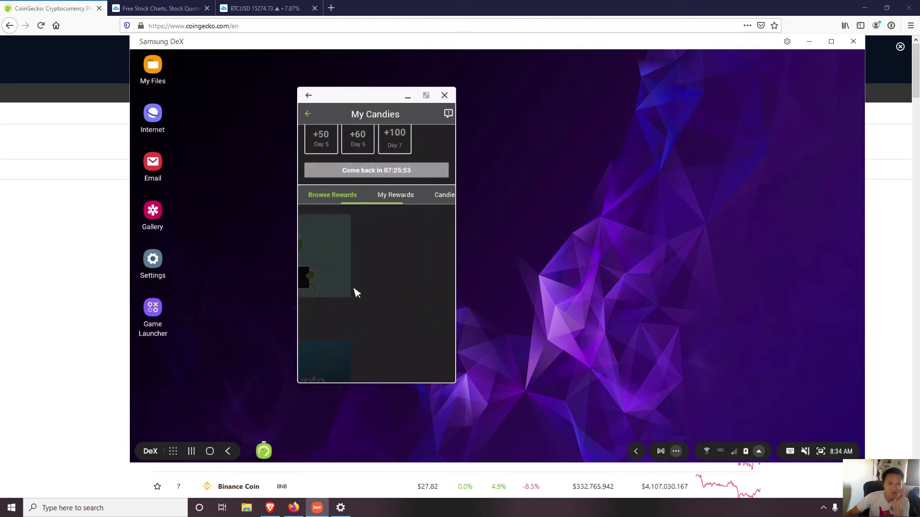
pyautogui.scroll(3, 374, 316)
pyautogui.scroll(-5, 396, 240)
pyautogui.scroll(-2, 412, 201)
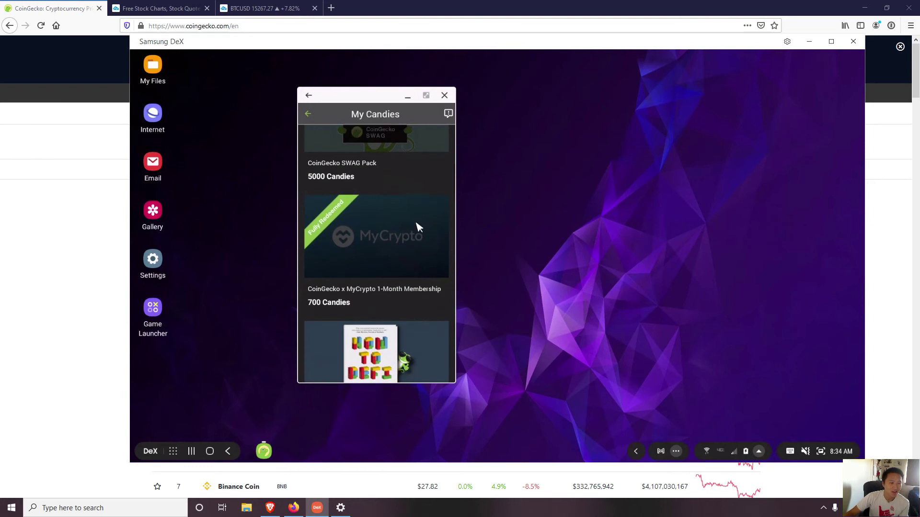
pyautogui.scroll(-8, 421, 144)
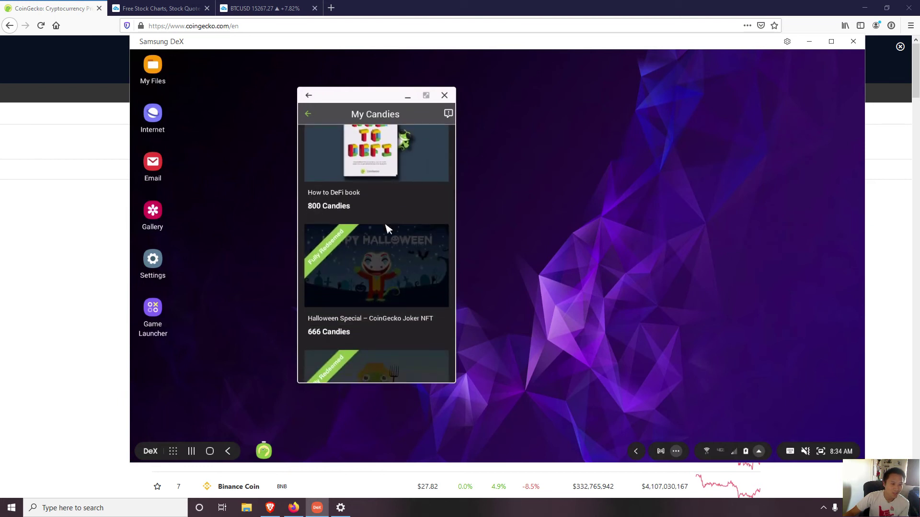
pyautogui.scroll(3, 386, 230)
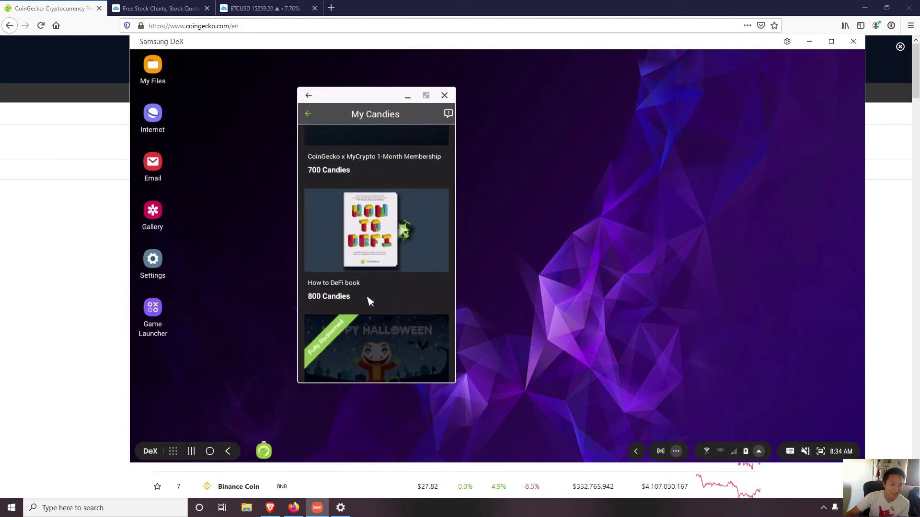
pyautogui.scroll(-3, 373, 239)
pyautogui.scroll(-1, 397, 216)
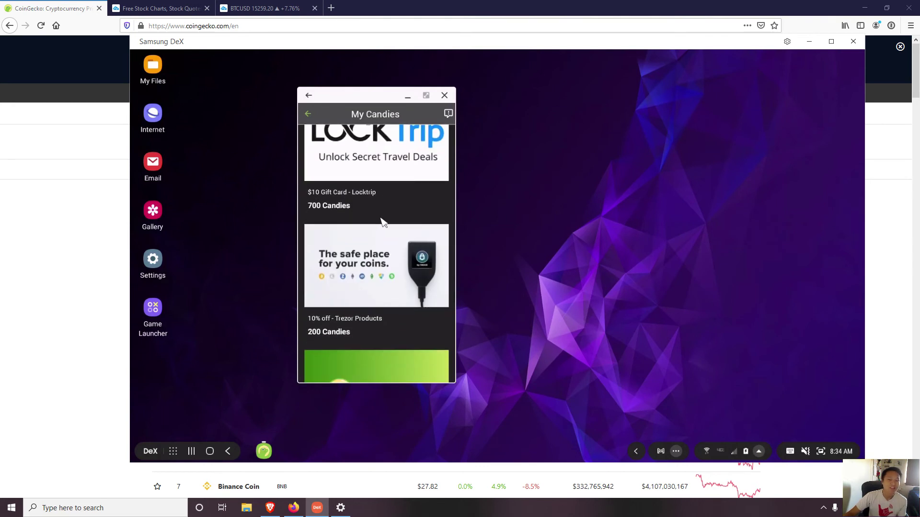
pyautogui.scroll(-3, 388, 216)
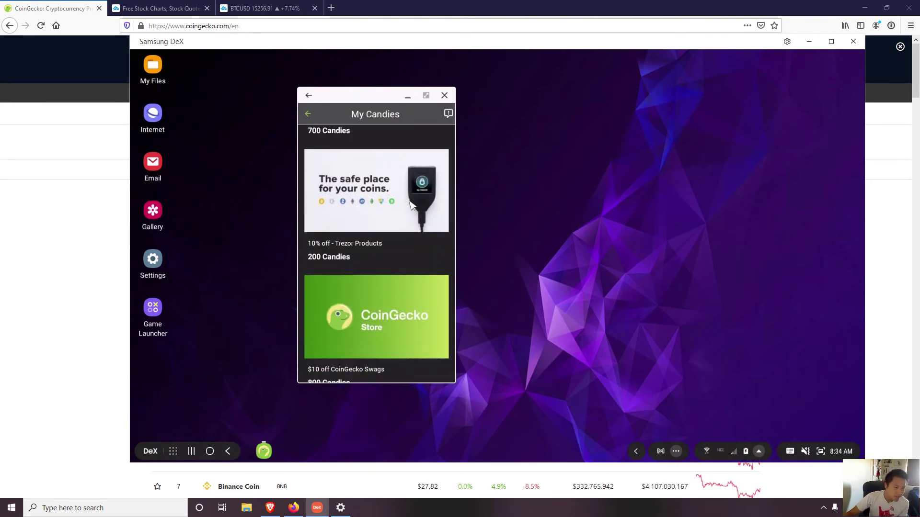
pyautogui.scroll(8, 386, 254)
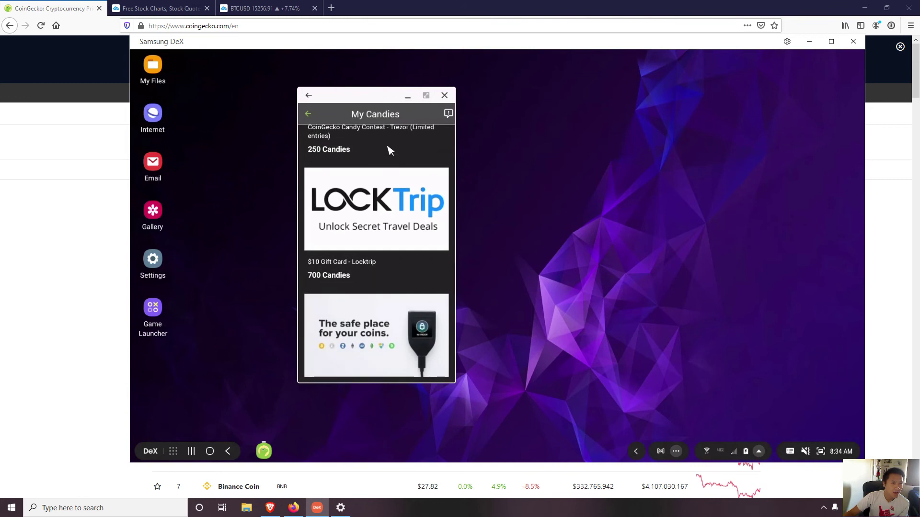
pyautogui.scroll(10, 389, 293)
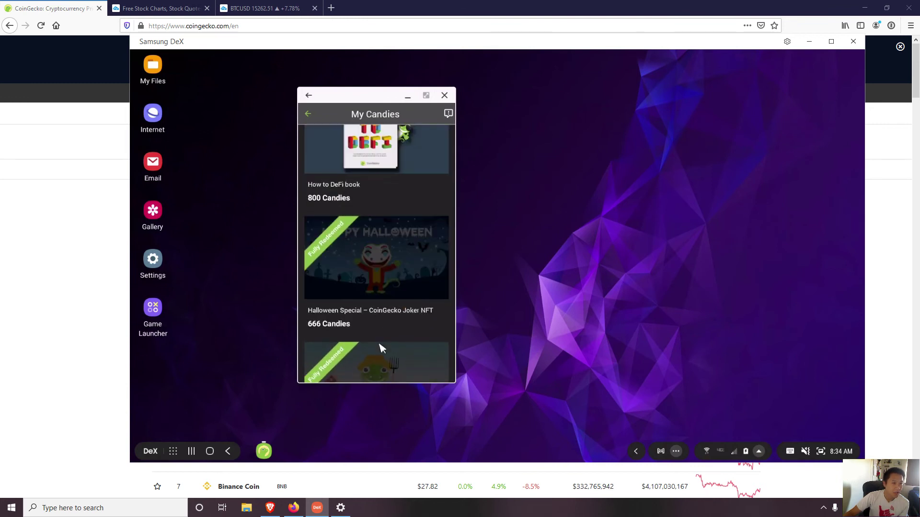
pyautogui.scroll(10, 388, 192)
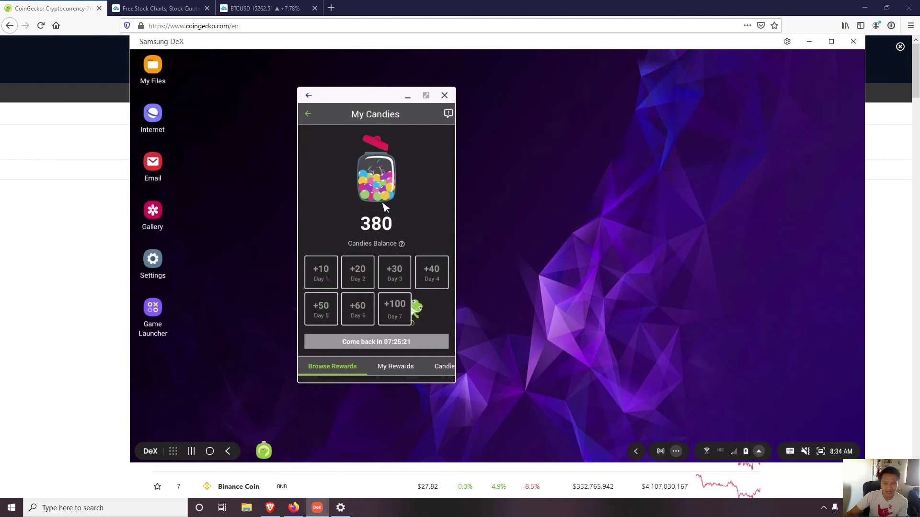
# Leave My Candies and switch to the Portfolio, which lists only BTC at $15,244.42
pyautogui.click(309, 115)
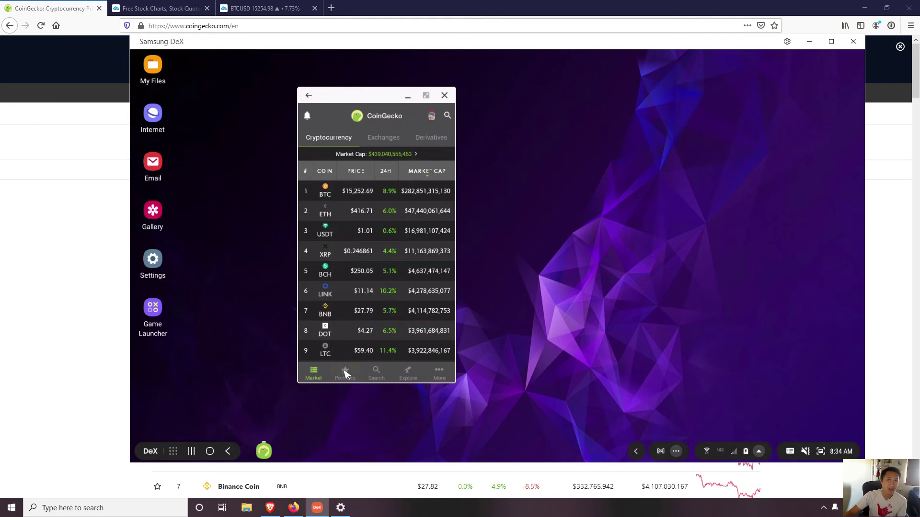
pyautogui.click(345, 372)
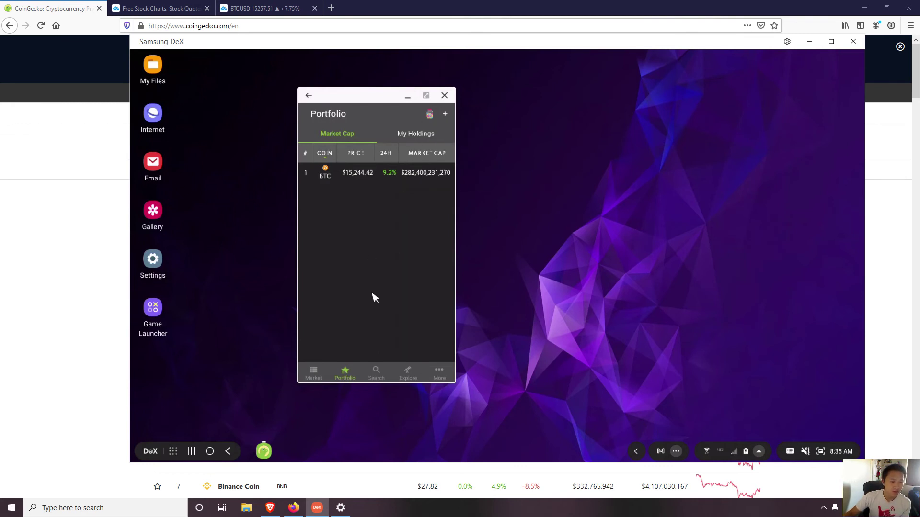
# Search 'ethereu', star Ethereum (ETH), then clear the search and return to the Portfolio
pyautogui.click(446, 115)
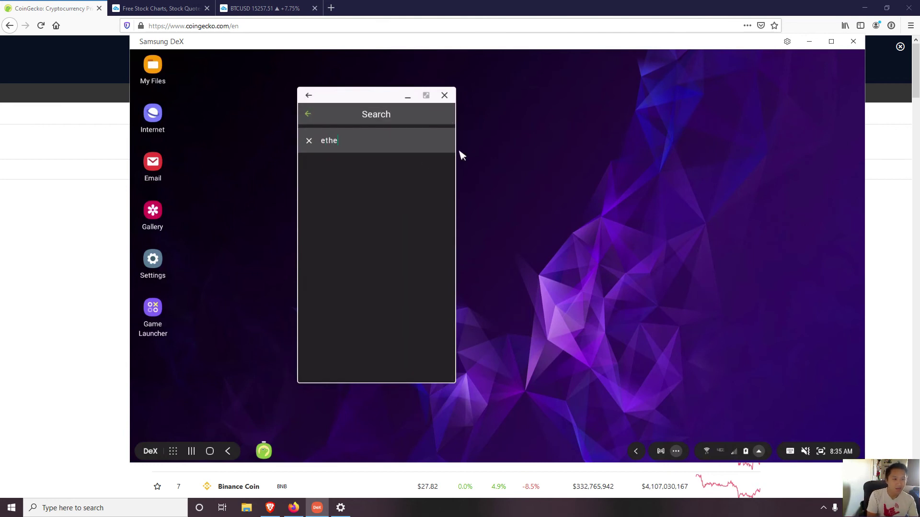
pyautogui.write('ether')
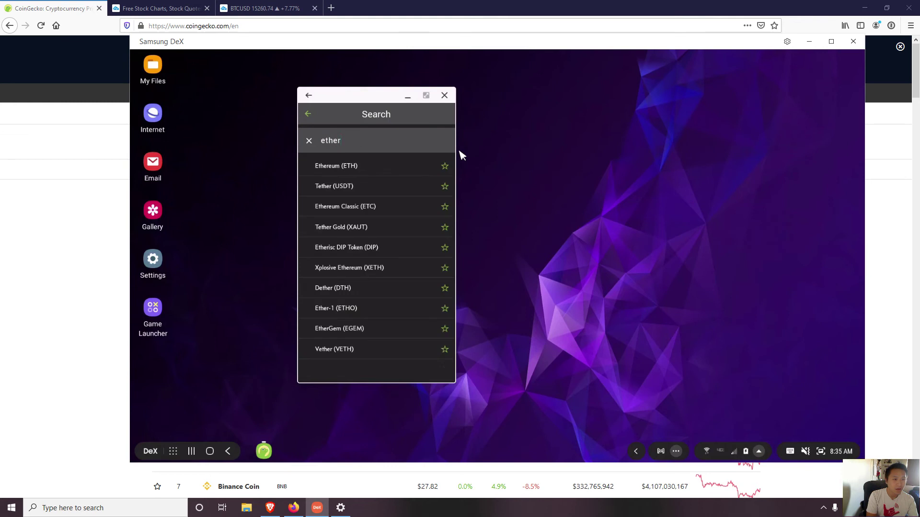
pyautogui.write('eu')
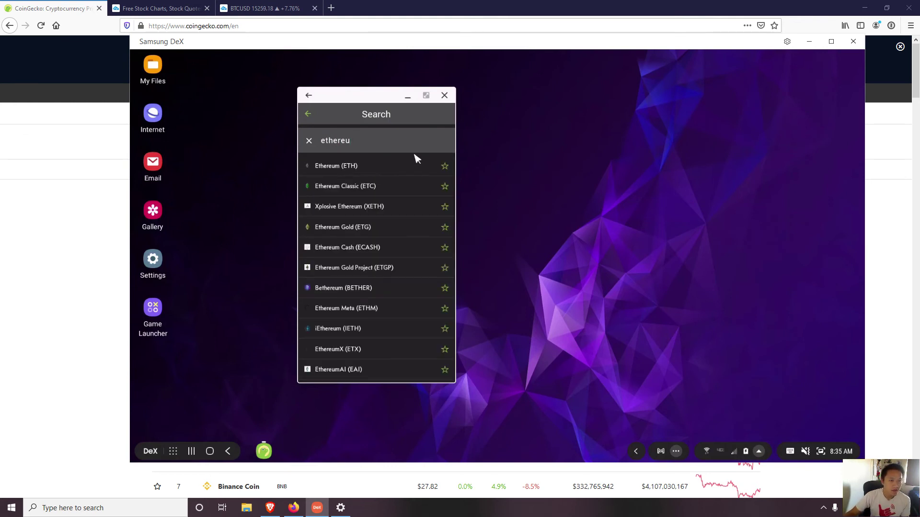
pyautogui.click(445, 167)
pyautogui.click(309, 141)
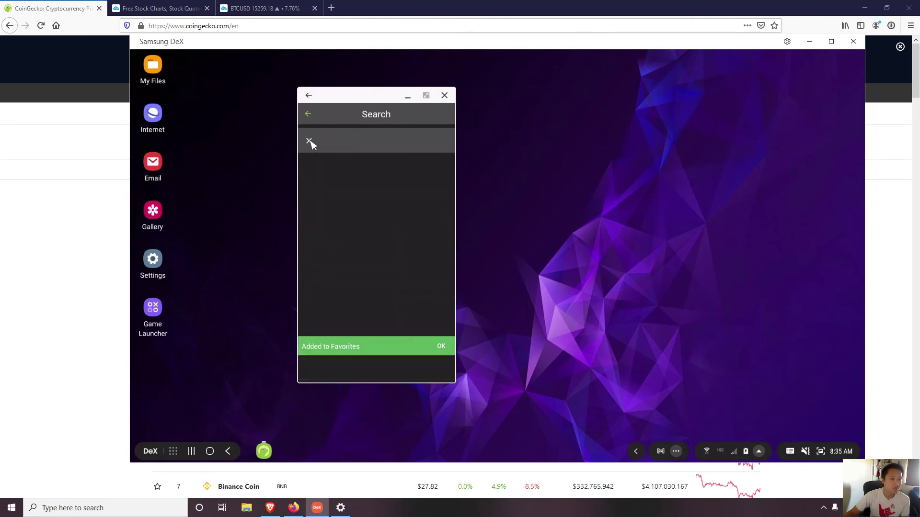
pyautogui.click(308, 115)
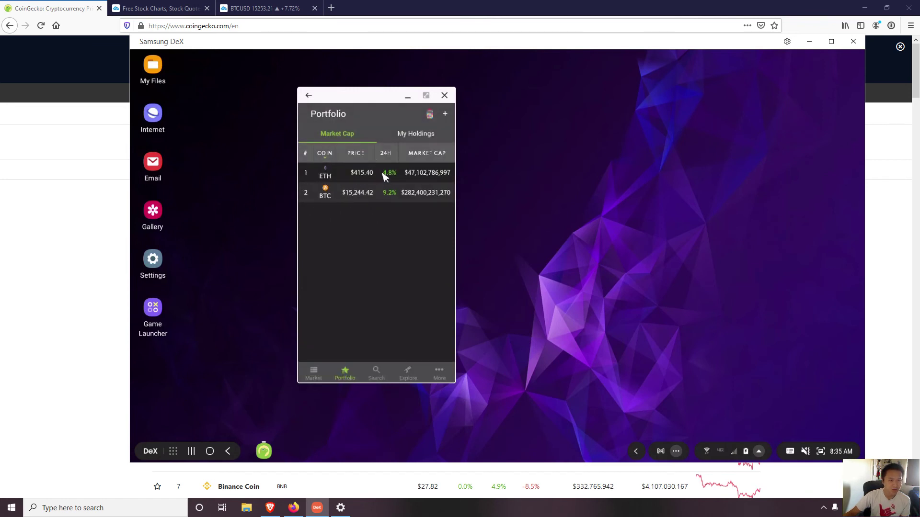
# Check Ethereum's detail page, return, and switch to My Holdings showing Main Portfolio at $0.00
pyautogui.click(376, 177)
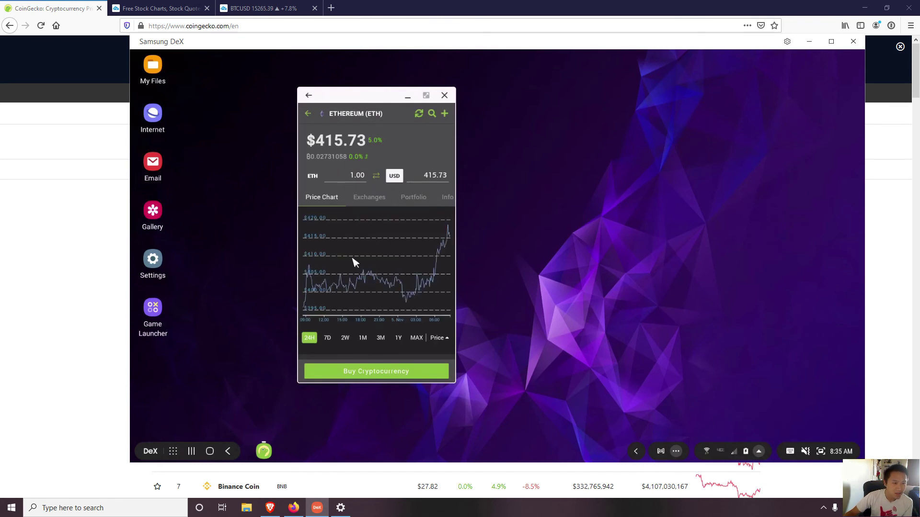
pyautogui.scroll(-2, 354, 262)
pyautogui.scroll(2, 417, 213)
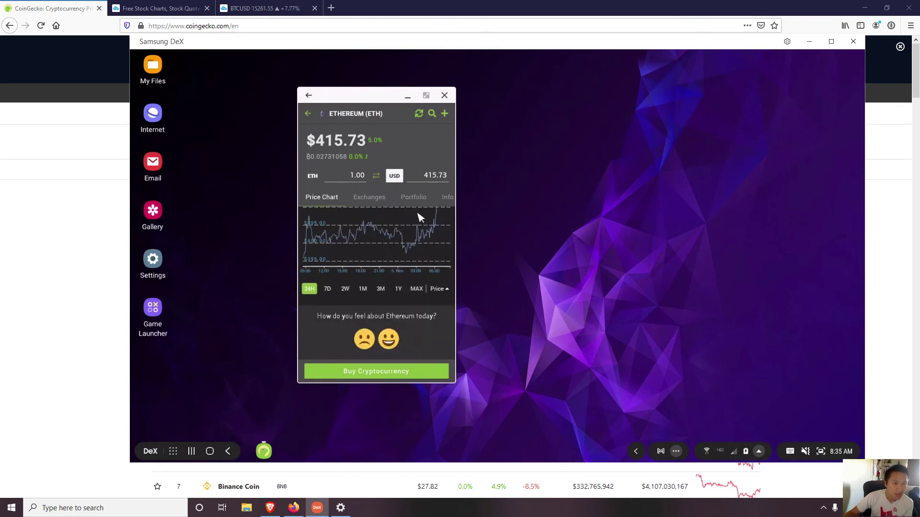
pyautogui.click(445, 114)
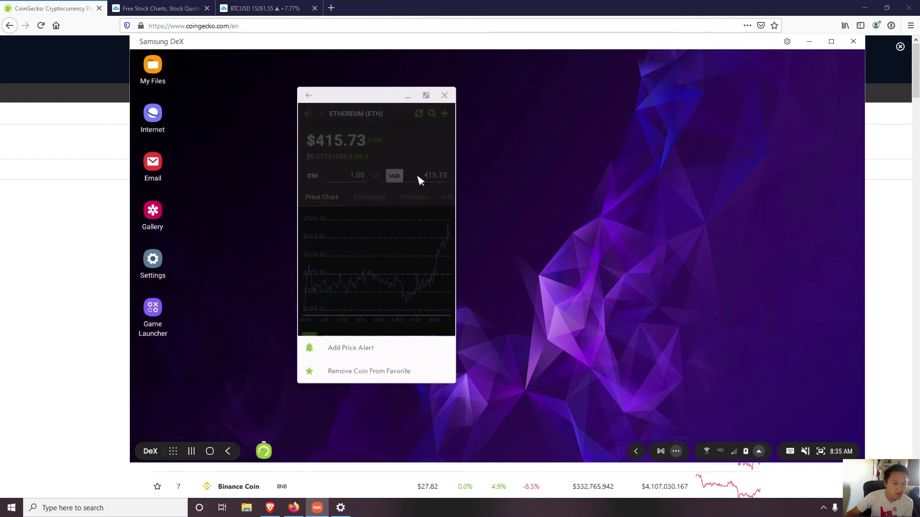
pyautogui.click(308, 115)
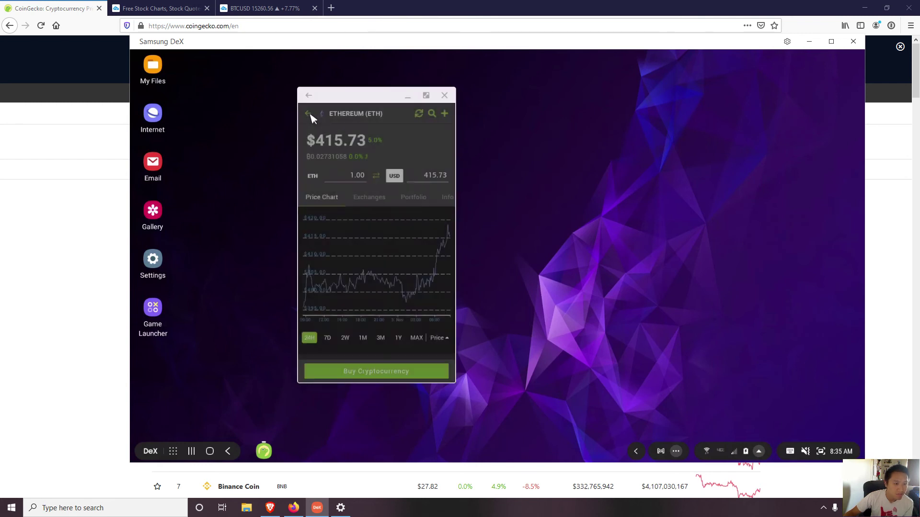
pyautogui.click(308, 95)
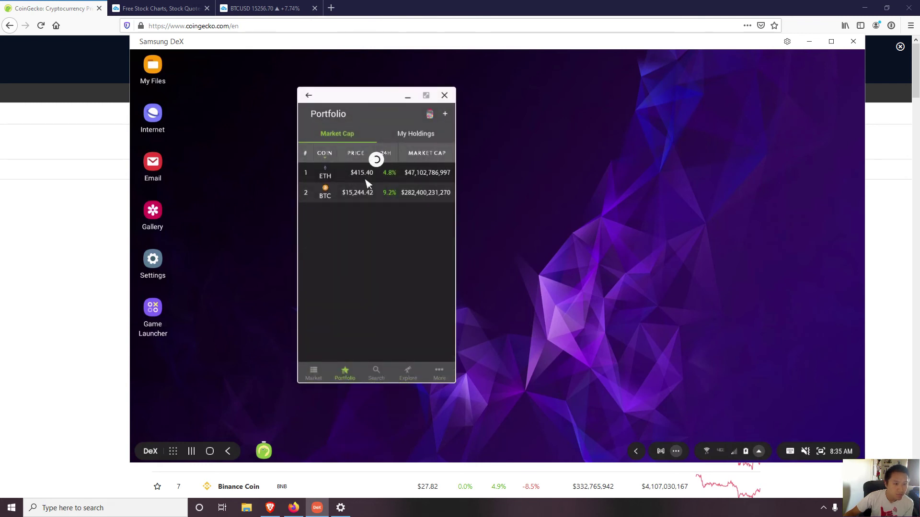
pyautogui.click(407, 137)
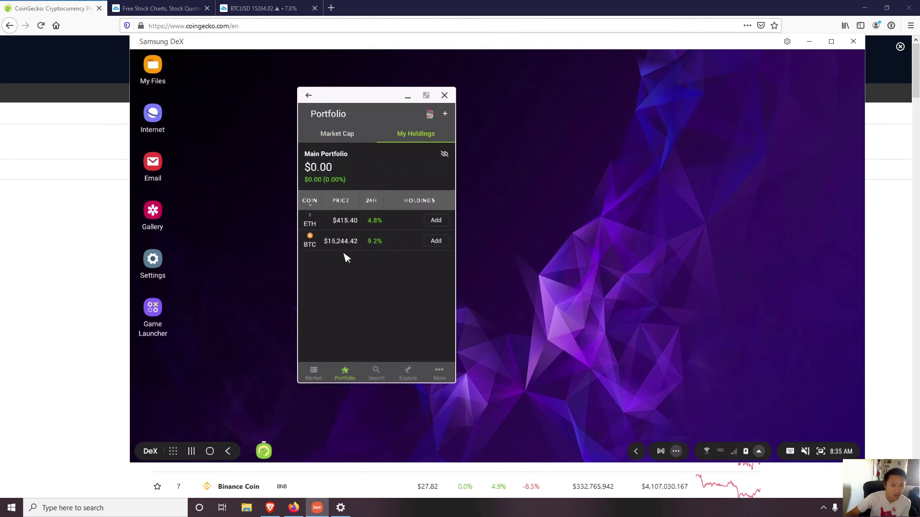
# Record and save a buy of 5 ETH at USD 415.4 in the Main Portfolio
pyautogui.click(436, 221)
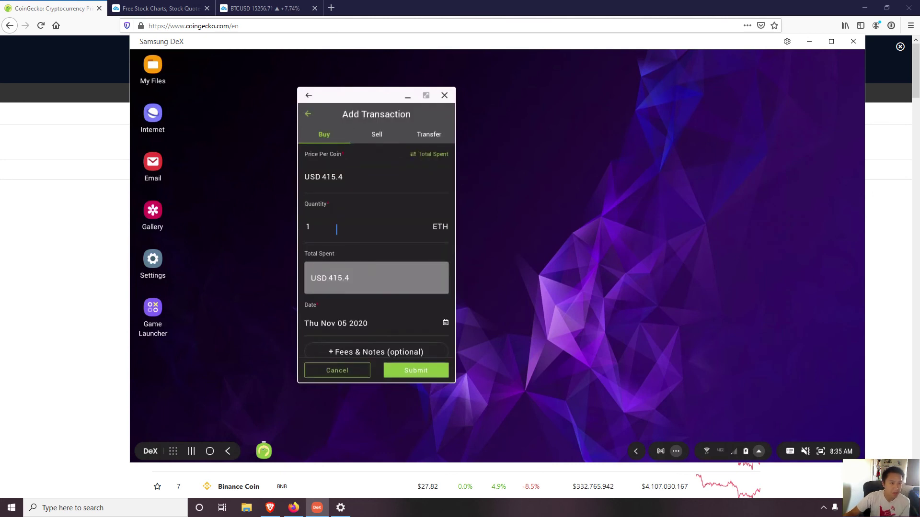
pyautogui.press('BackSpace')
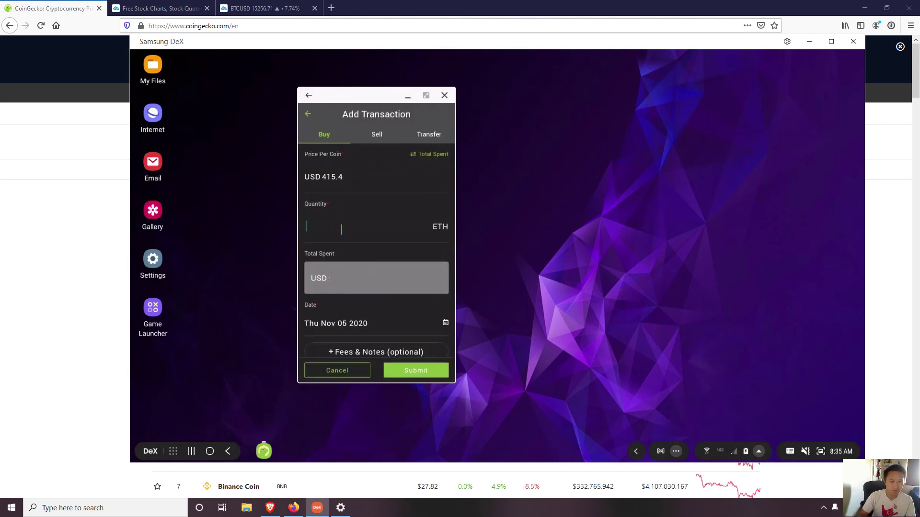
pyautogui.write('5')
pyautogui.hscroll(1, 397, 307)
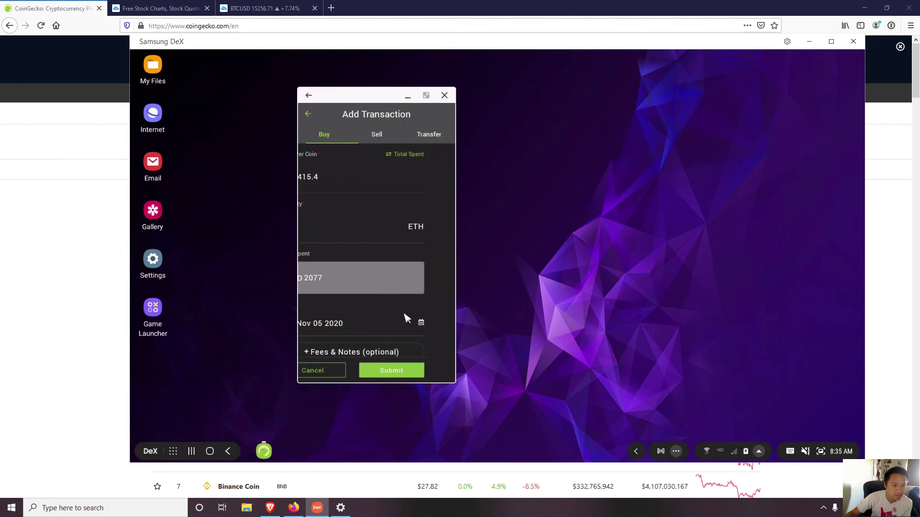
pyautogui.click(415, 371)
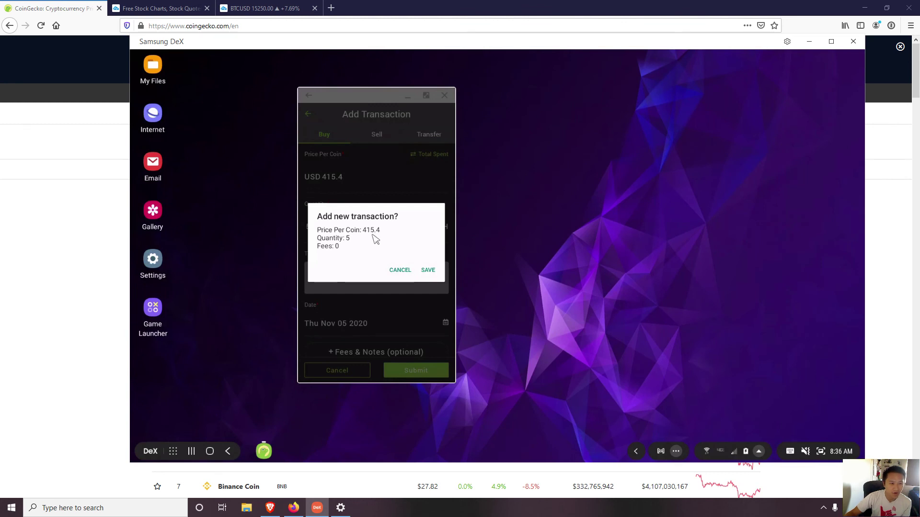
pyautogui.click(430, 273)
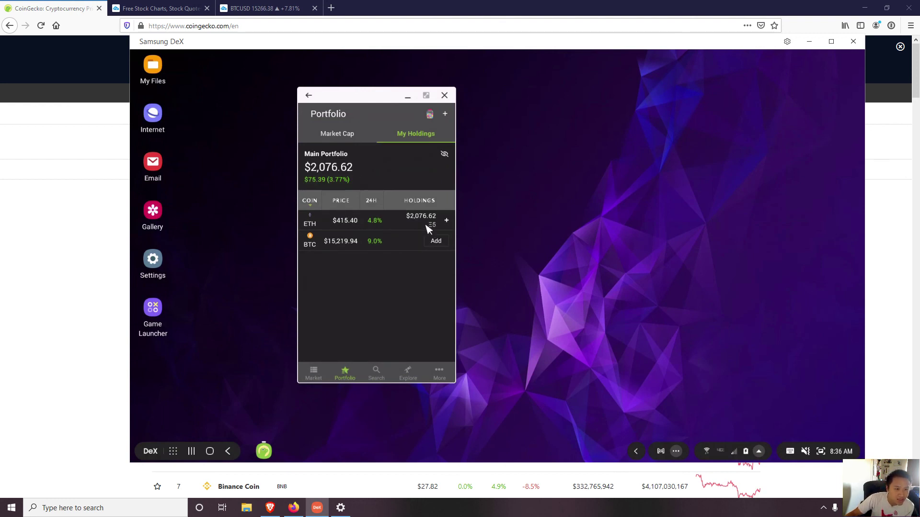
# Record and save a 0.2 BTC buy worth $3,044.63 in the Main Portfolio
pyautogui.click(436, 241)
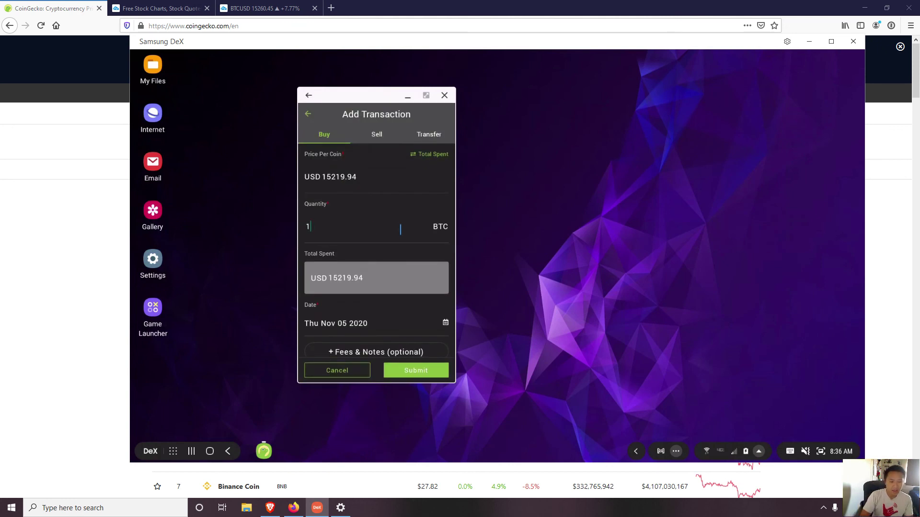
pyautogui.press('BackSpace')
pyautogui.write('.2')
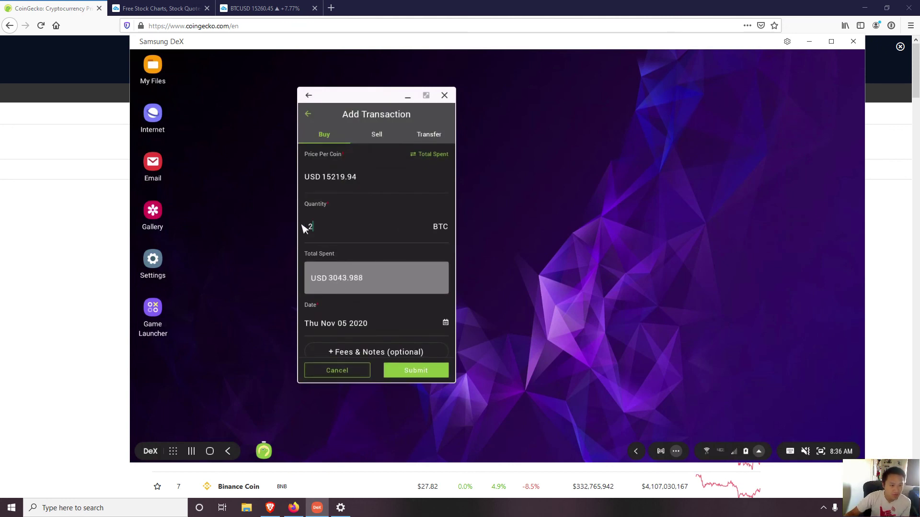
pyautogui.click(416, 372)
pyautogui.click(428, 271)
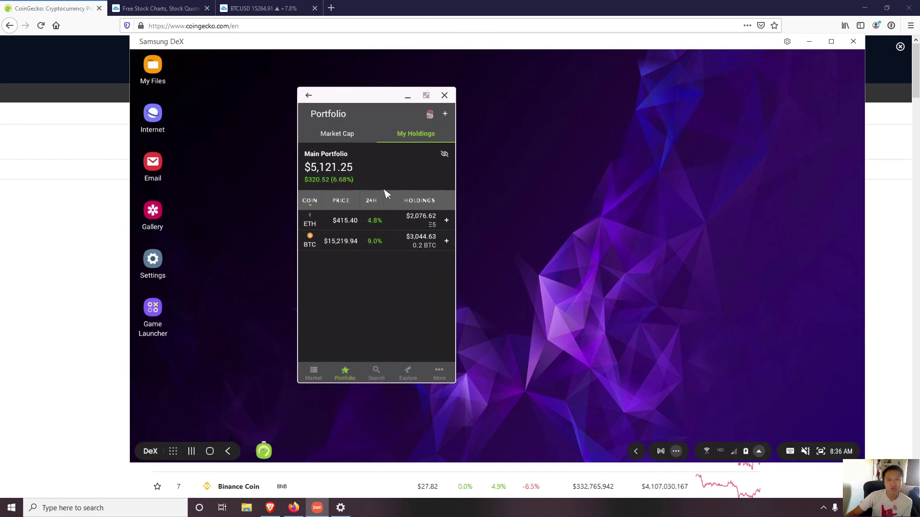
pyautogui.moveTo(355, 257)
pyautogui.mouseDown()
pyautogui.moveTo(358, 289)
pyautogui.moveTo(376, 263)
pyautogui.moveTo(351, 267)
pyautogui.moveTo(367, 269)
pyautogui.mouseUp()
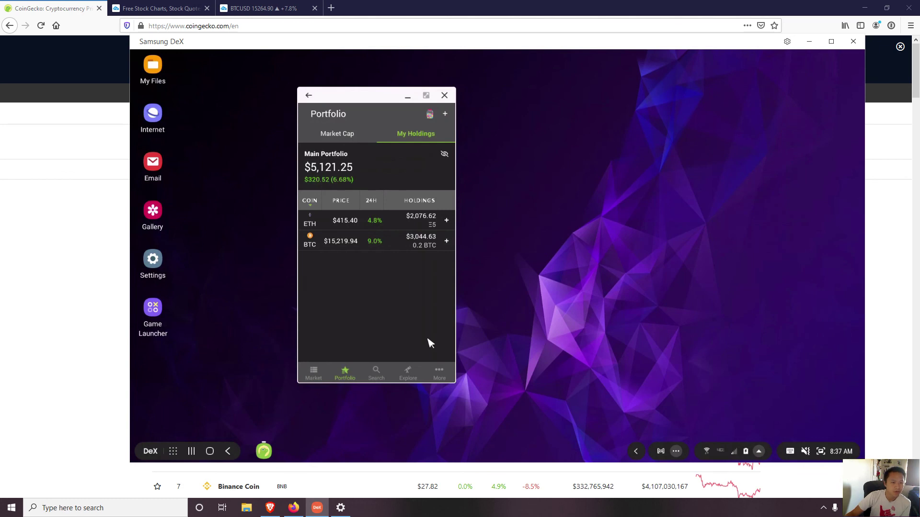
pyautogui.click(439, 373)
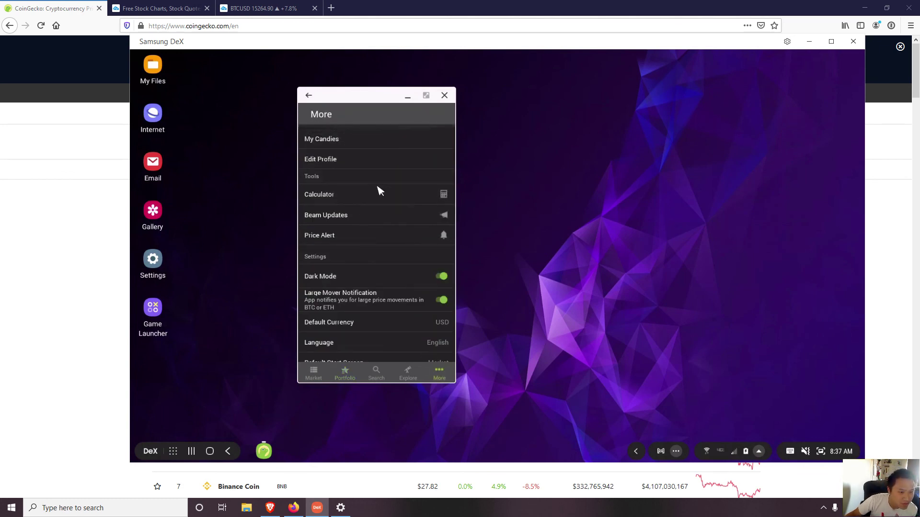
# Scroll through the More settings (English language, Market start screen), then go back to Market
pyautogui.scroll(-4, 378, 192)
pyautogui.scroll(-5, 383, 222)
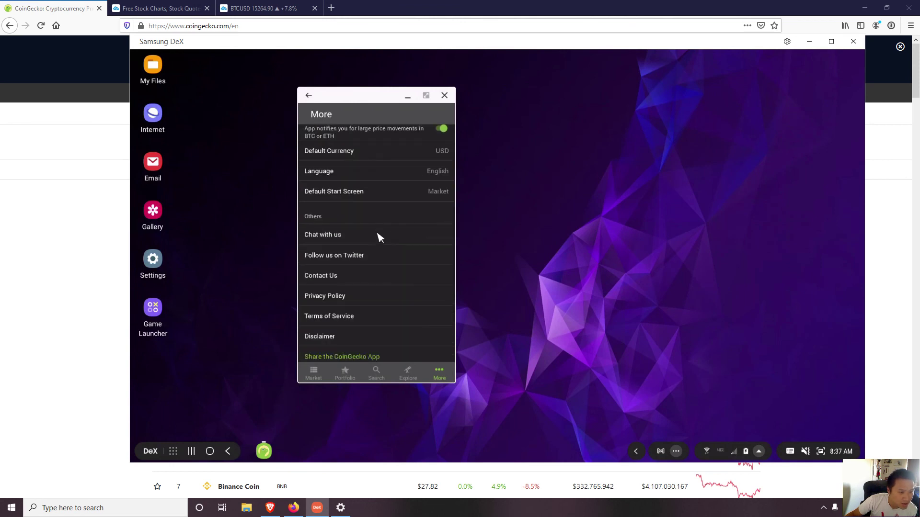
pyautogui.scroll(3, 381, 236)
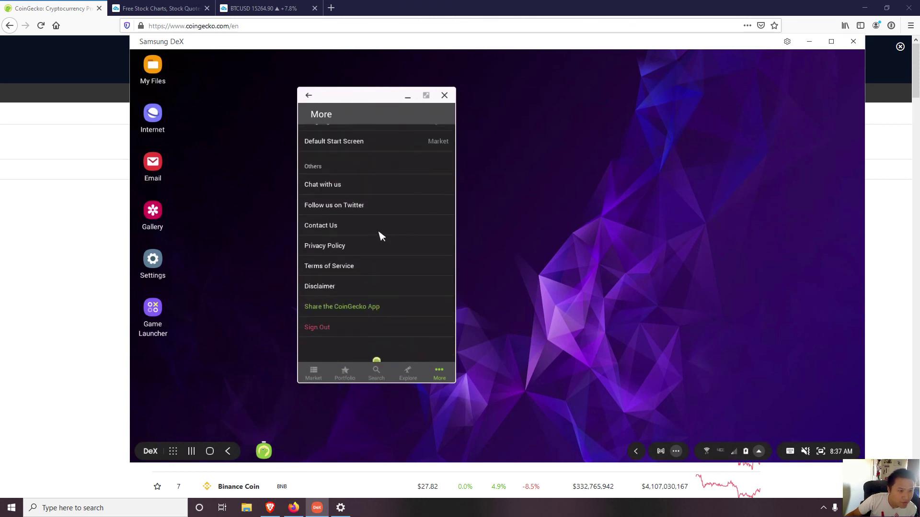
pyautogui.scroll(3, 346, 243)
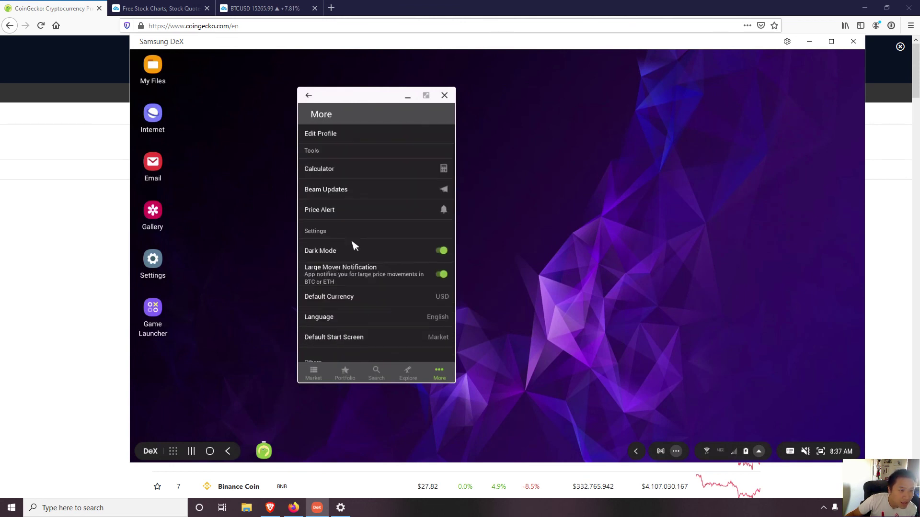
pyautogui.scroll(1, 376, 190)
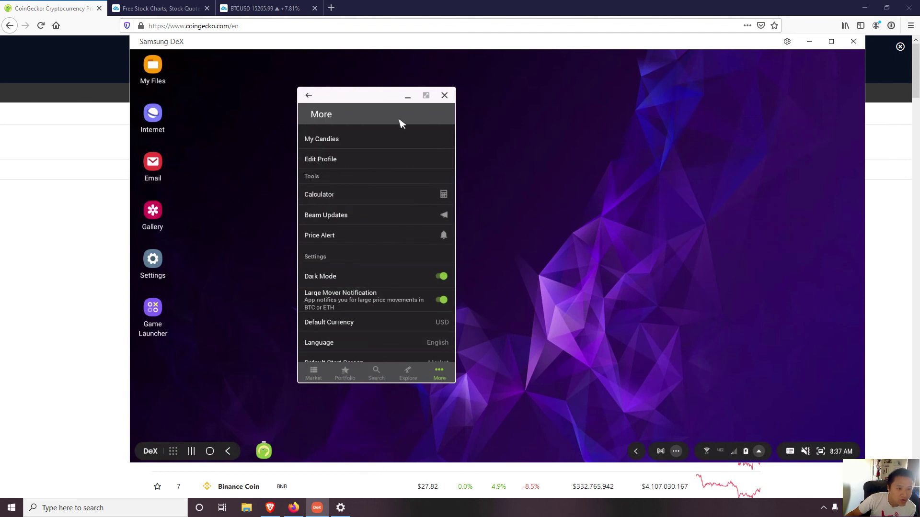
pyautogui.scroll(1, 405, 134)
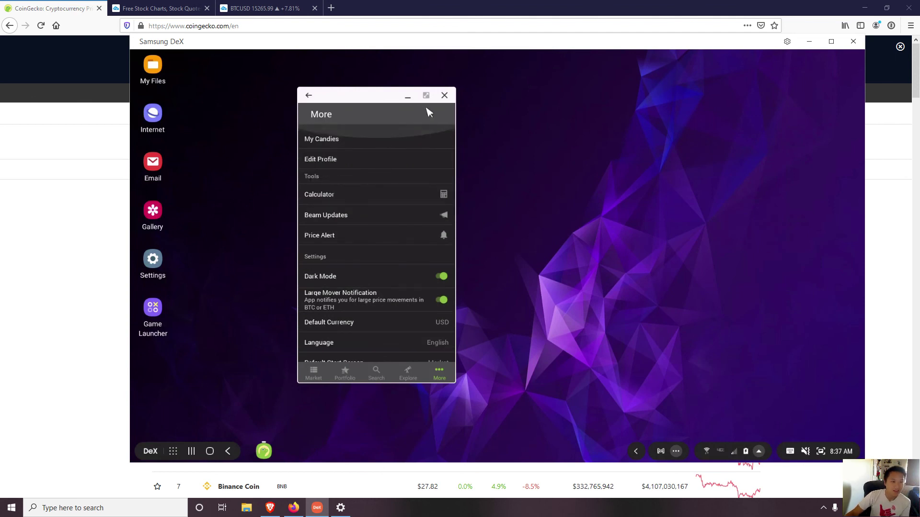
pyautogui.click(308, 95)
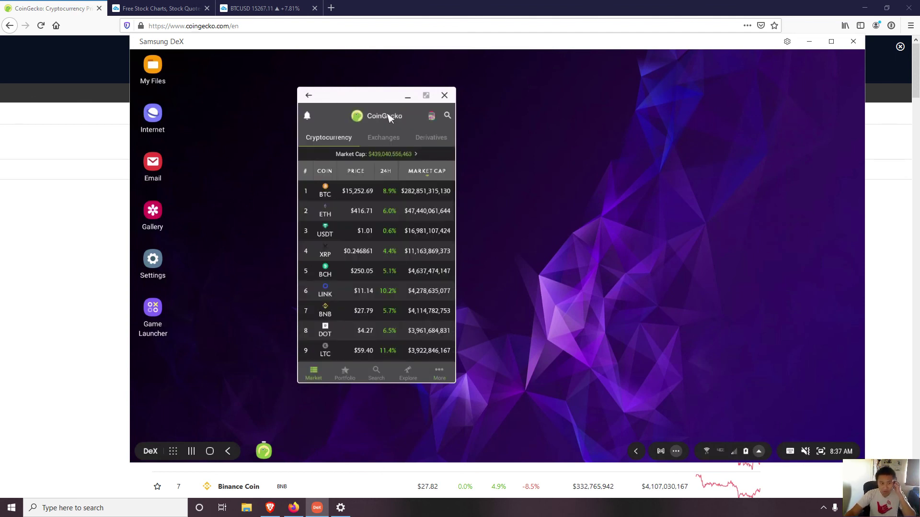